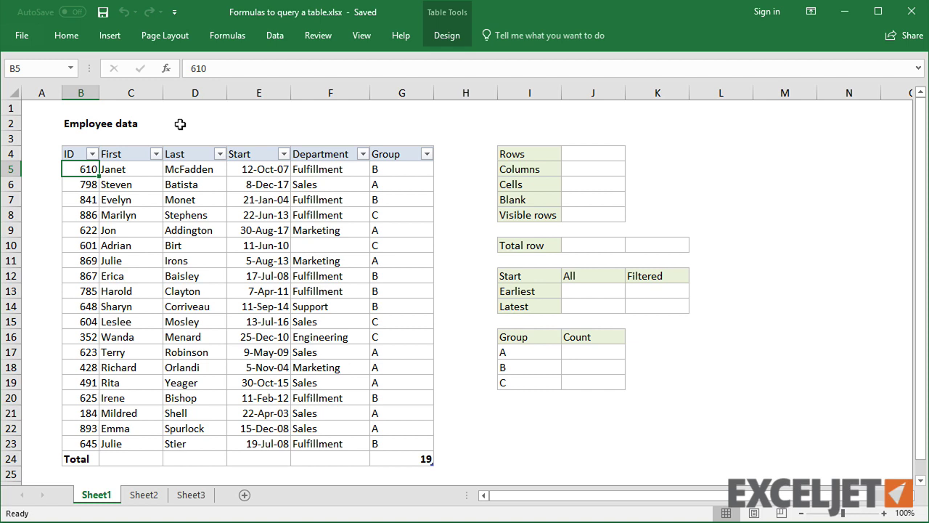
# Select Table1 to check its range, and enter =ROWS(Table1) in the Rows cell J4.
pyautogui.click(71, 71)
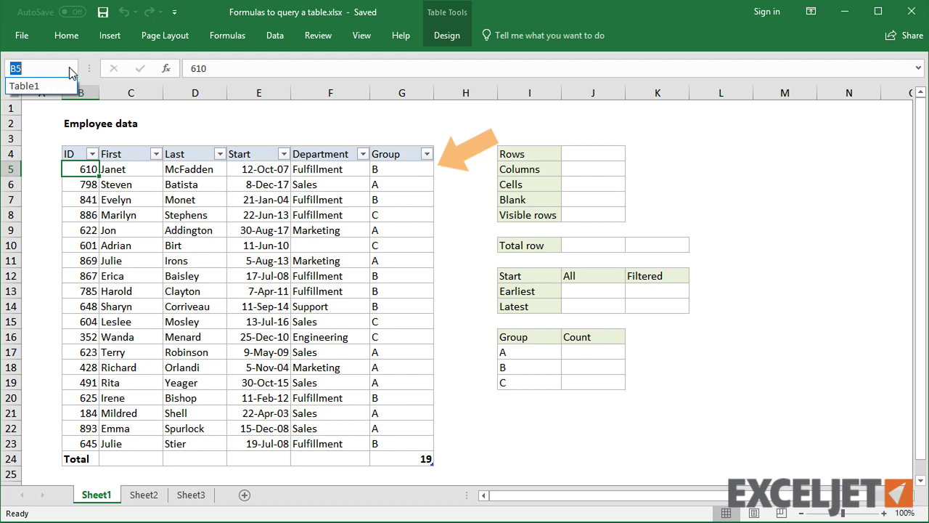
pyautogui.click(66, 86)
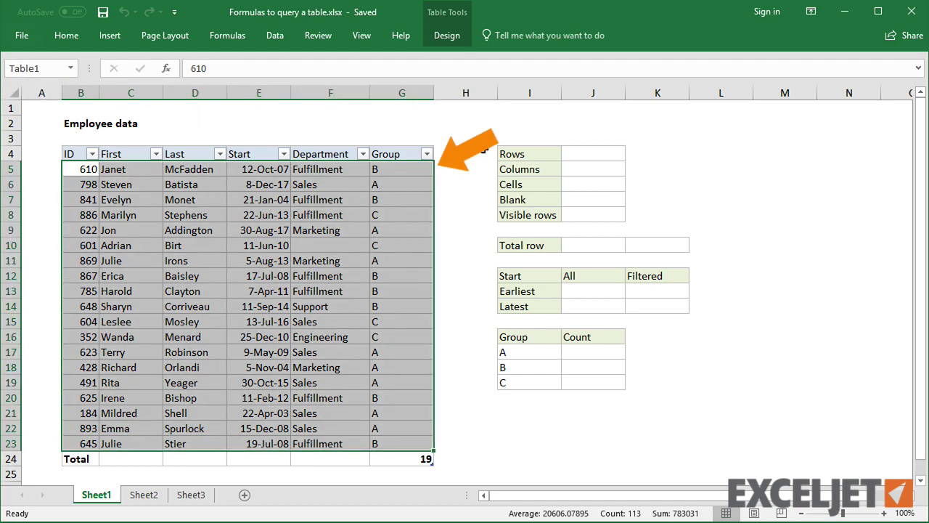
pyautogui.click(600, 151)
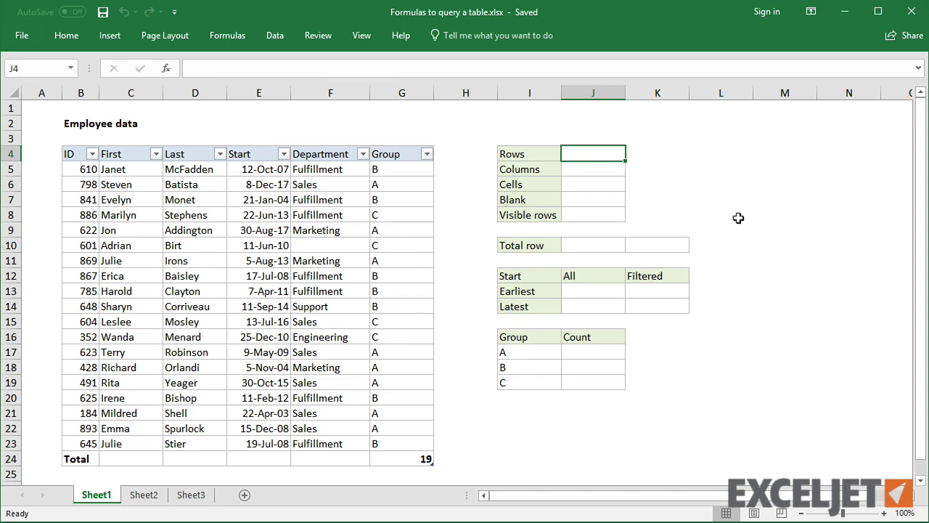
pyautogui.write('=rows(')
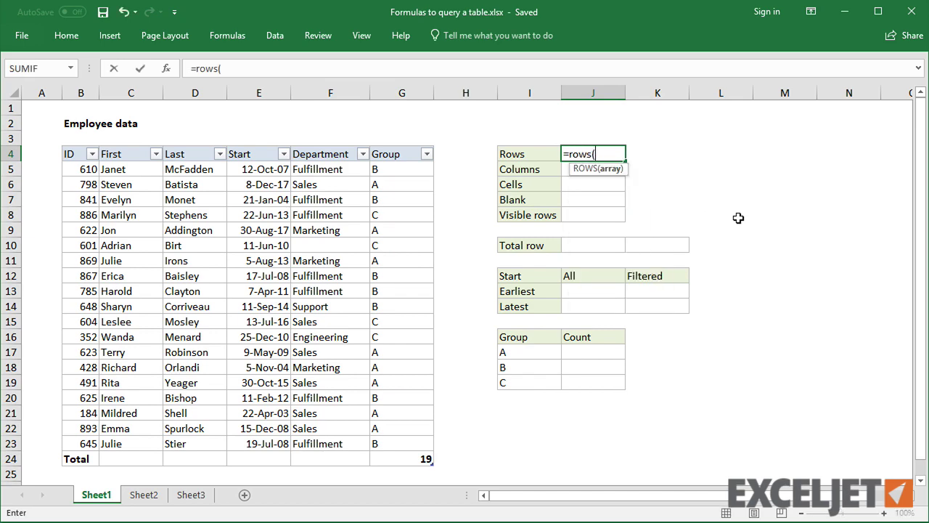
pyautogui.write('tab')
pyautogui.press('Tab')
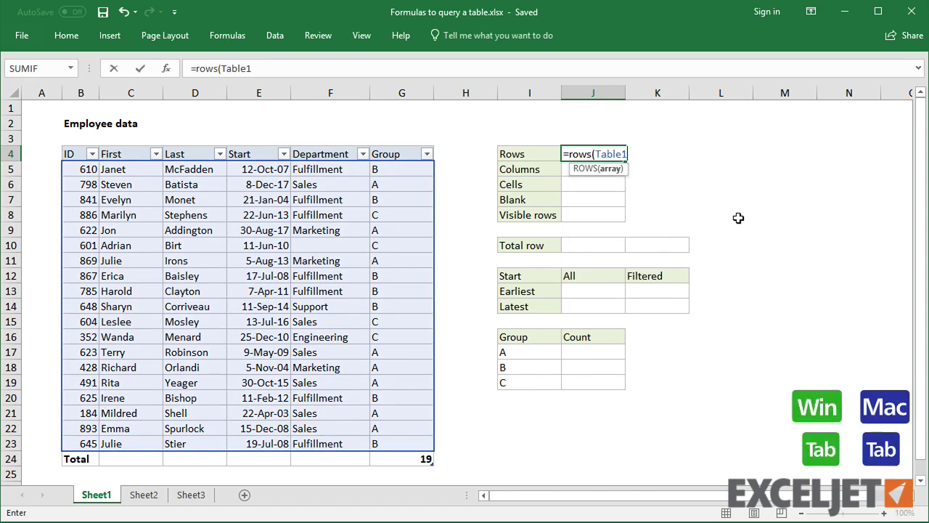
pyautogui.press('Return')
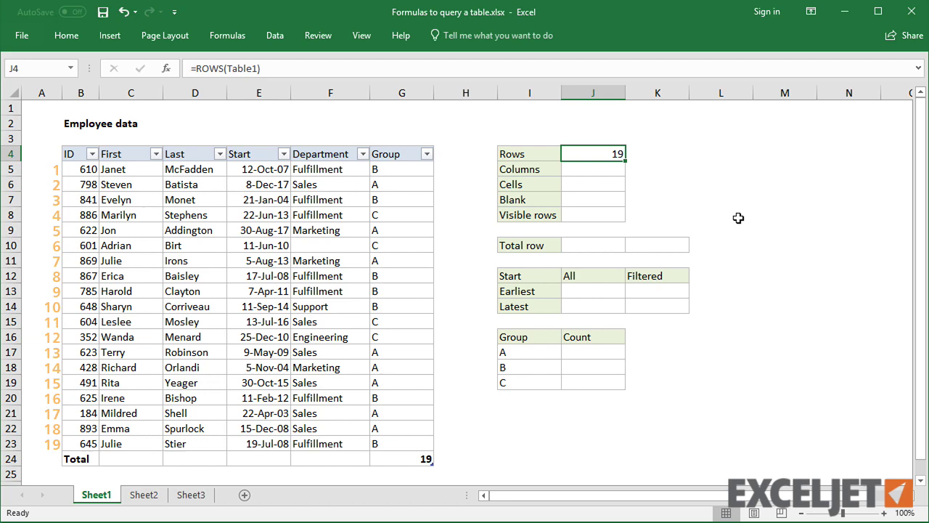
# Enter =COLUMNS(Table1) in the Columns cell J5 to count the table's columns.
pyautogui.press('Down')
pyautogui.write('=col')
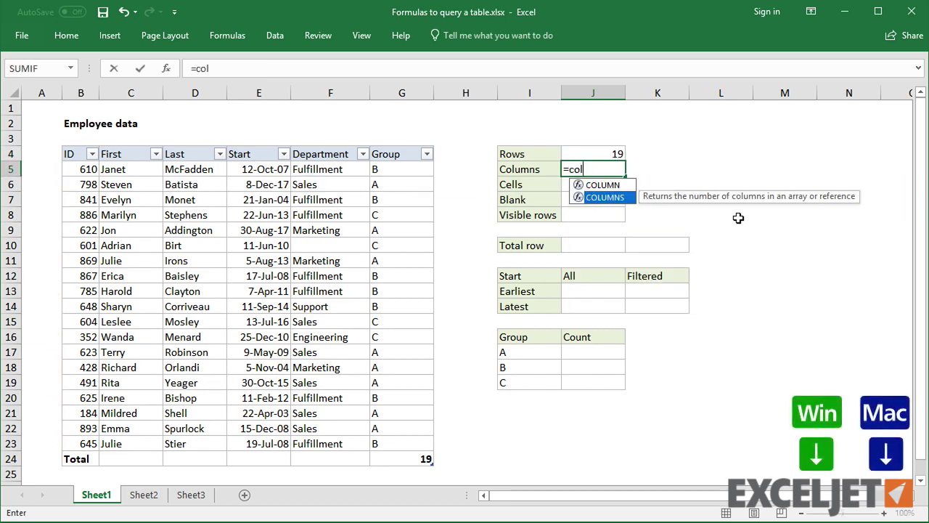
pyautogui.press('Tab')
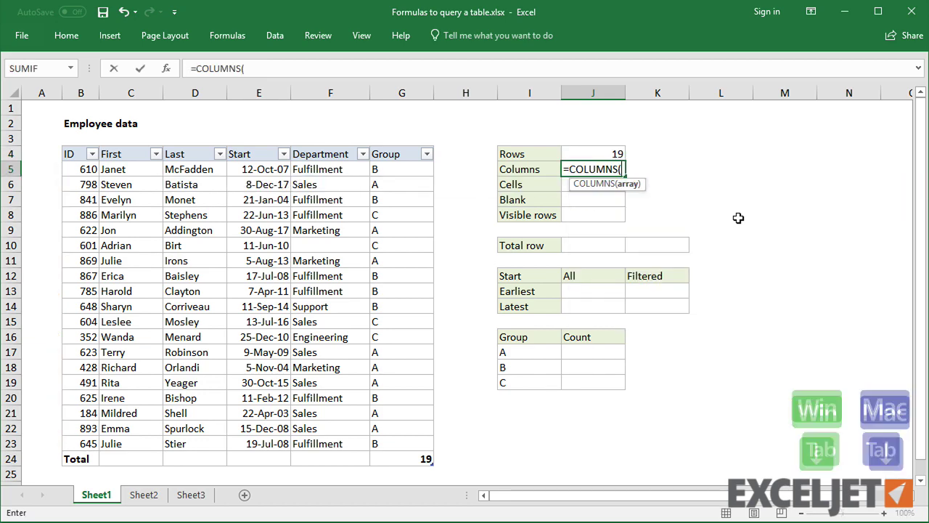
pyautogui.write('tab')
pyautogui.press('Tab')
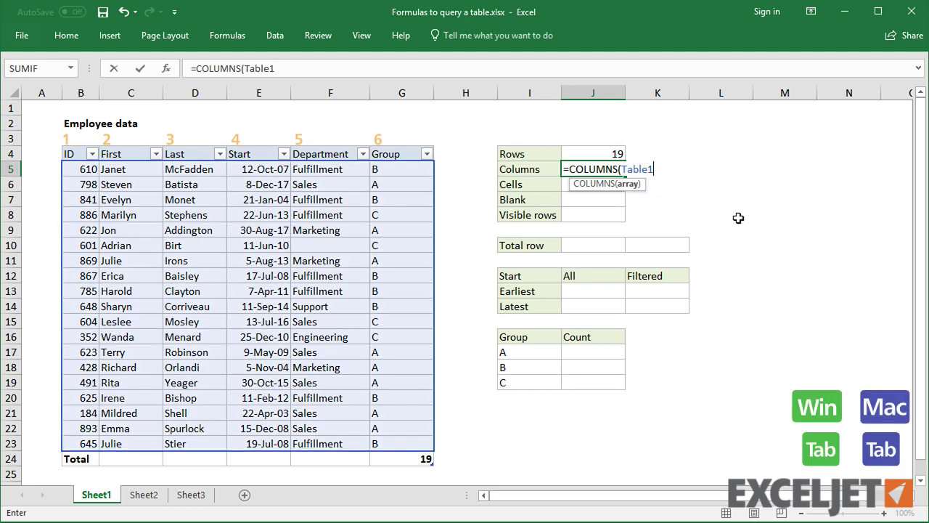
pyautogui.press('Return')
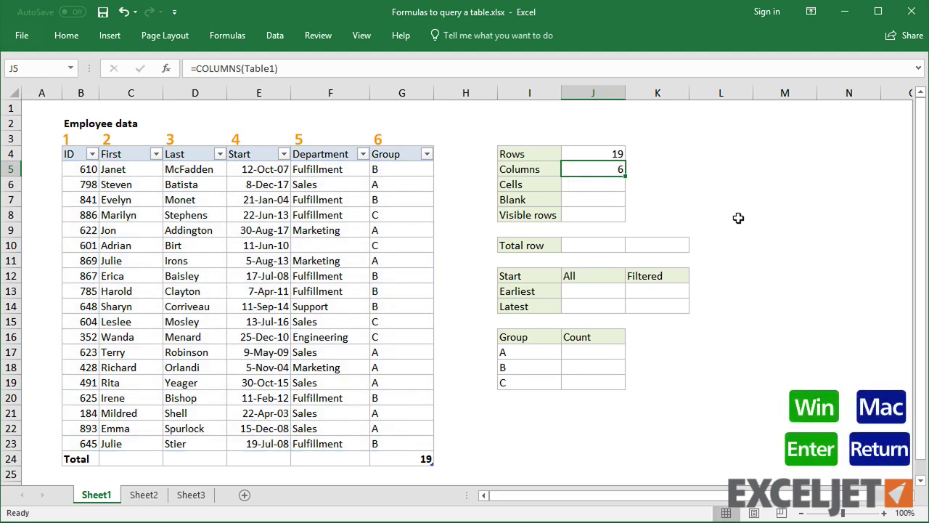
# Calculate the table's total cells in J6 with =ROWS(Table1)*COLUMNS(Table1).
pyautogui.press('Down')
pyautogui.write('=r')
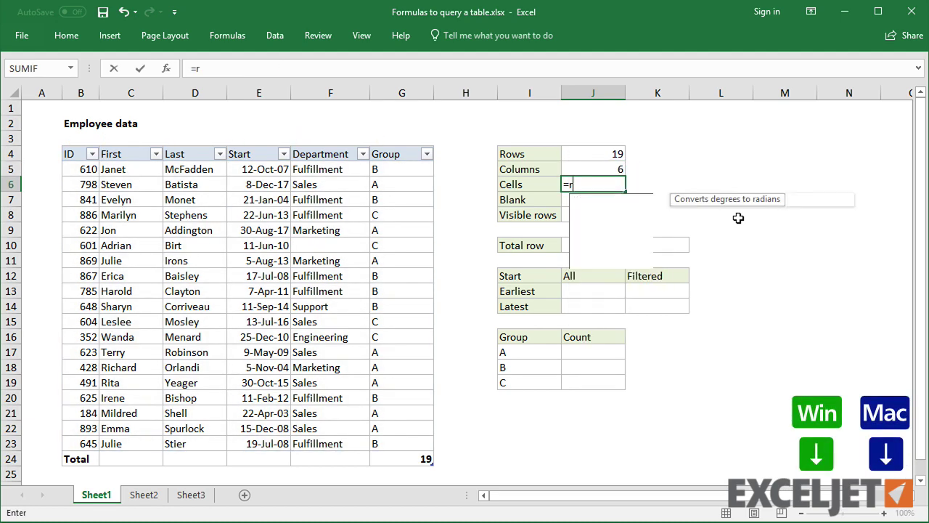
pyautogui.write('ows(tab')
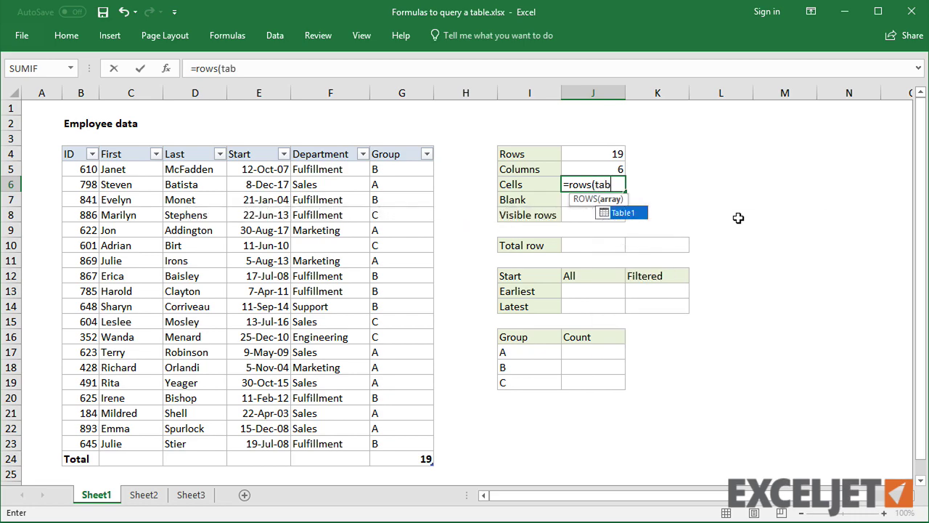
pyautogui.press('Tab')
pyautogui.write(')')
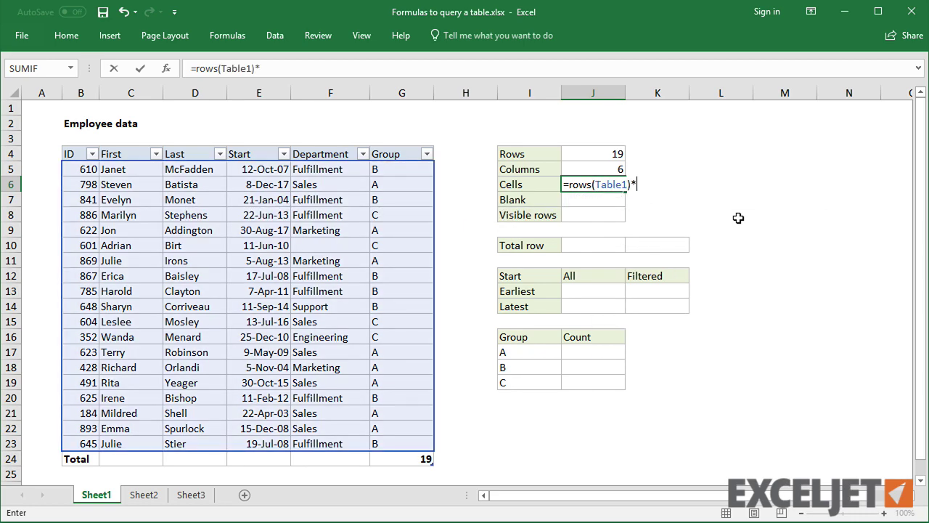
pyautogui.write('*col')
pyautogui.press('Down')
pyautogui.press('Tab')
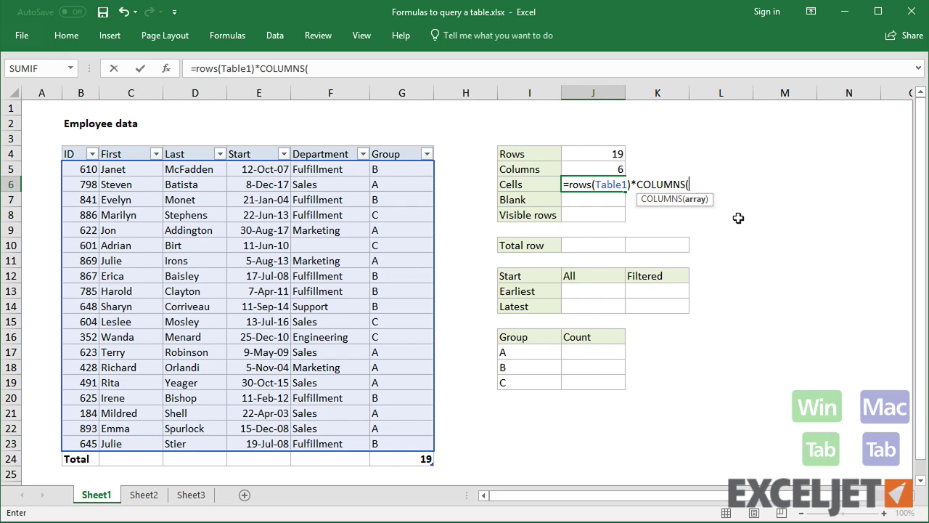
pyautogui.write('tab')
pyautogui.press('Tab')
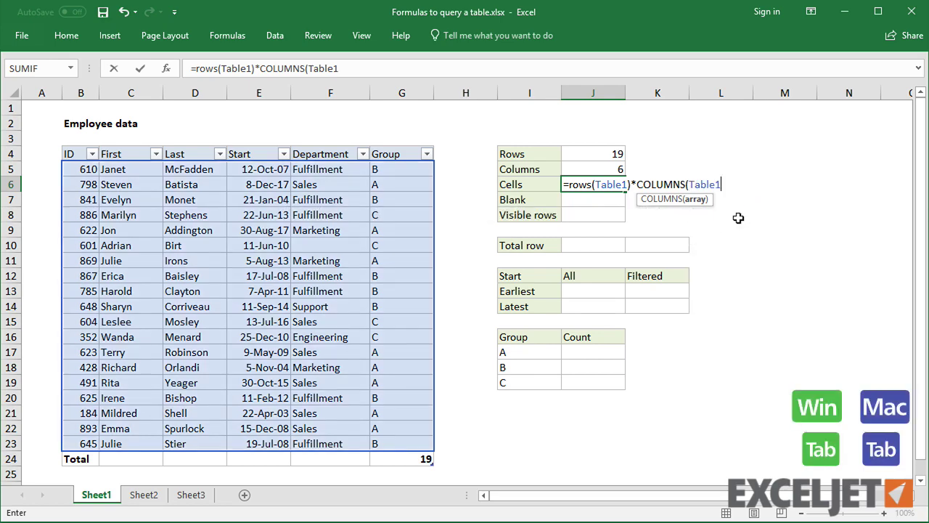
pyautogui.write(')')
pyautogui.hotkey('shift', 'Return')
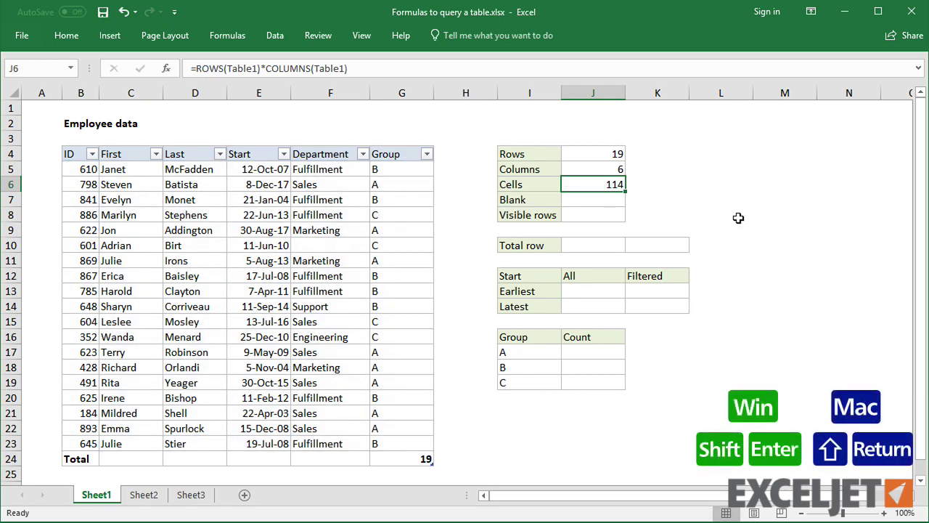
# Count the table's empty cells in the Blank cell J7 with =COUNTBLANK(Table1).
pyautogui.press('Down')
pyautogui.write('=coun')
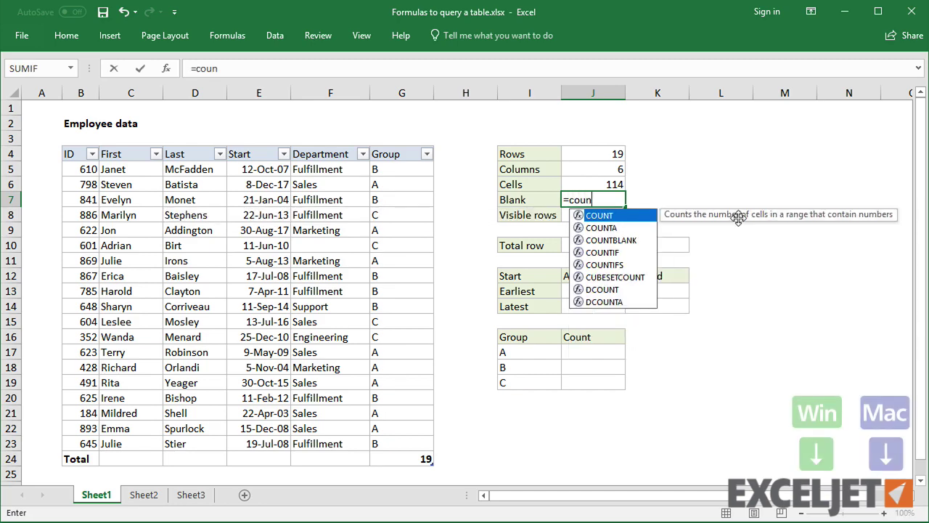
pyautogui.press('Down')
pyautogui.press('Down')
pyautogui.press('Tab')
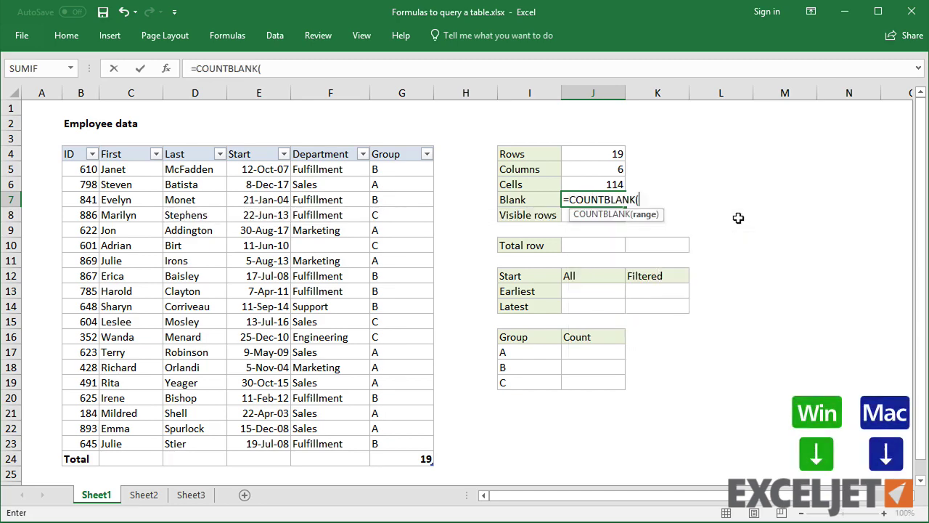
pyautogui.write('tab')
pyautogui.press('Tab')
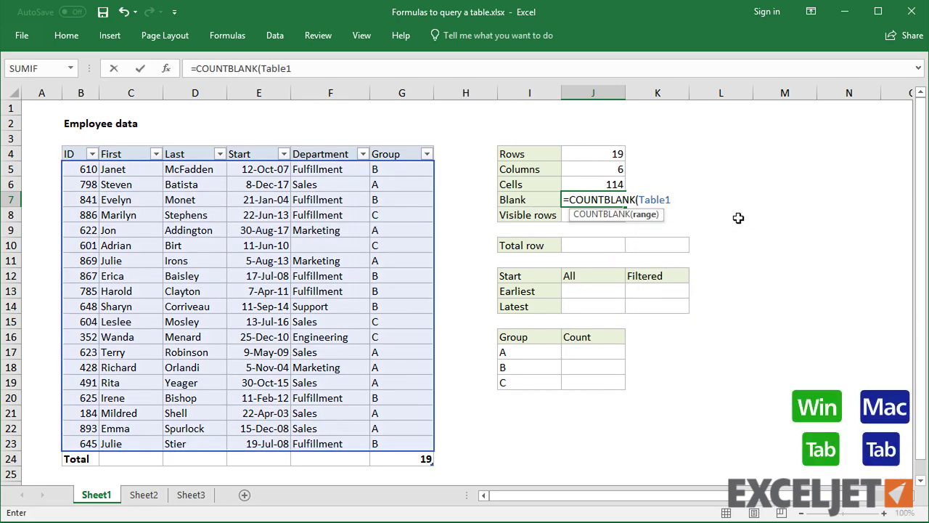
pyautogui.press('Return')
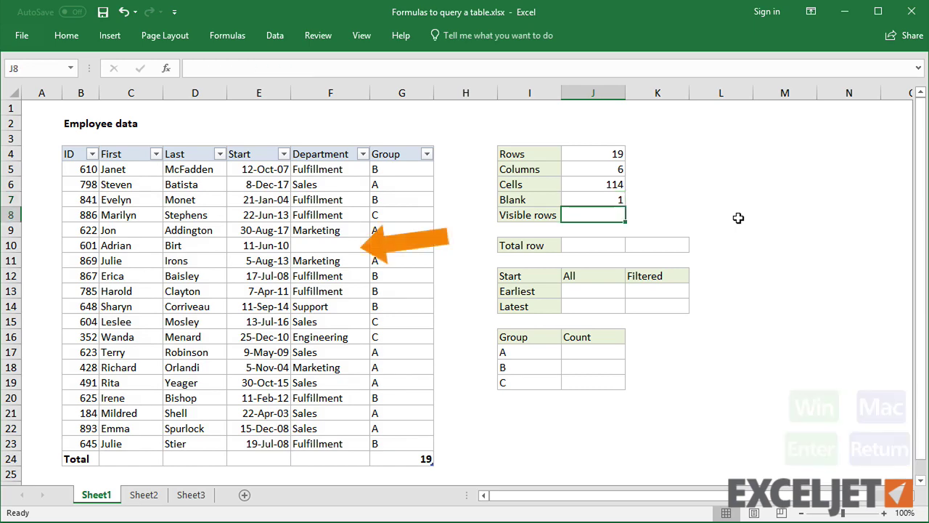
# Count the visible rows in J8 with =SUBTOTAL(103,Table1[ID]), using the COUNTA option 103 and the whole ID column.
pyautogui.write('=sub')
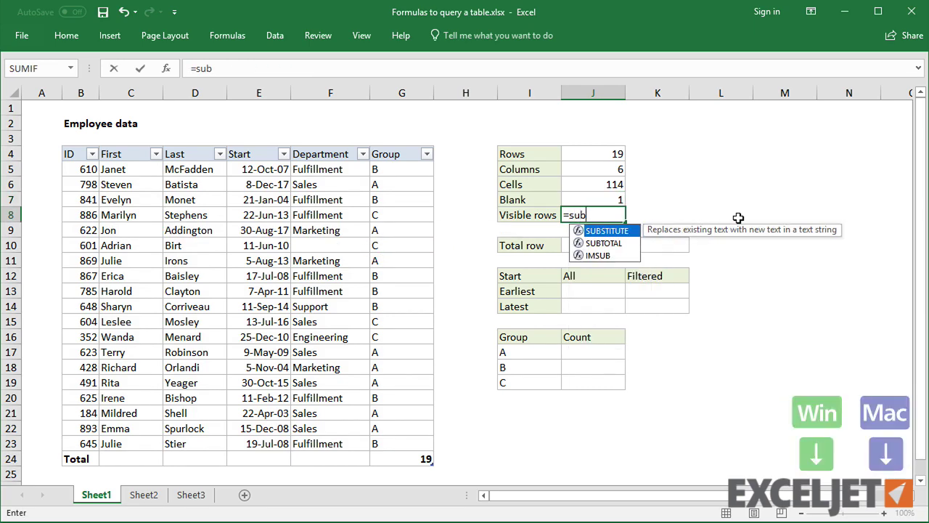
pyautogui.press('Down')
pyautogui.press('Tab')
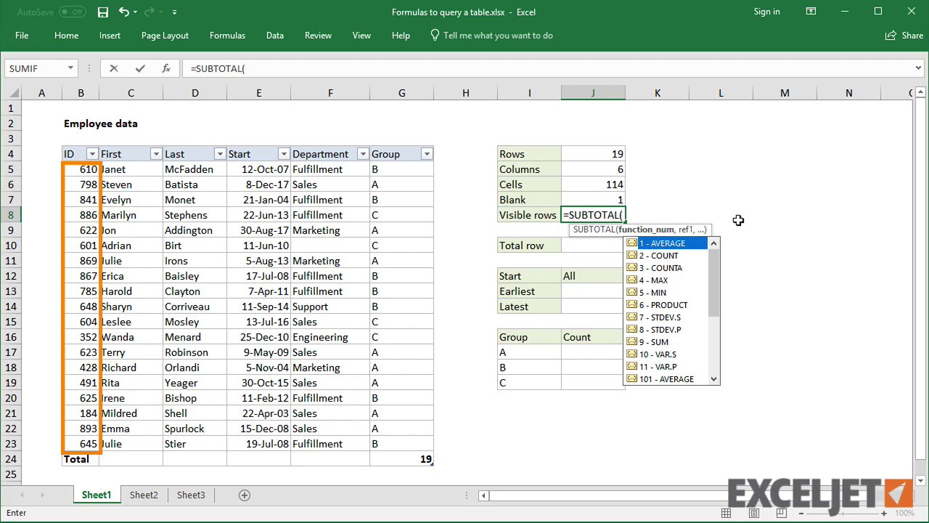
pyautogui.click(714, 378)
pyautogui.click(715, 378)
pyautogui.click(714, 378)
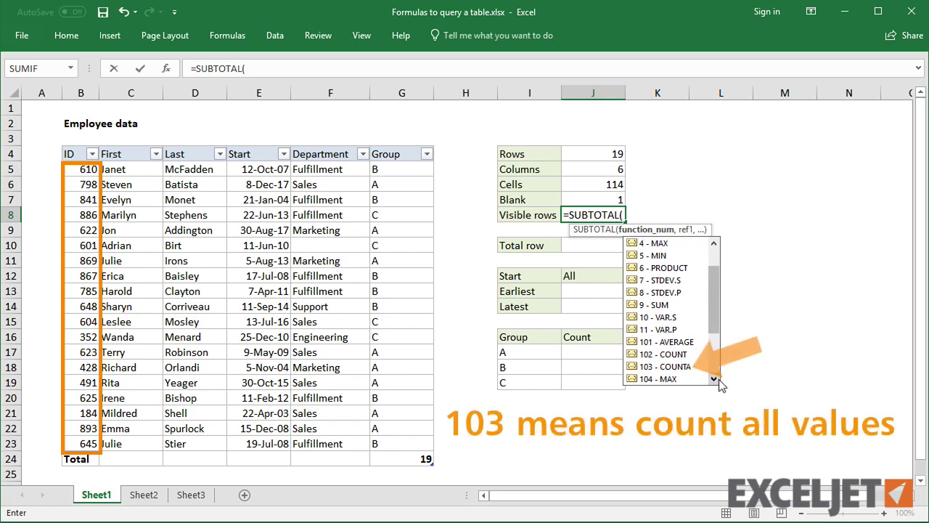
pyautogui.doubleClick(694, 366)
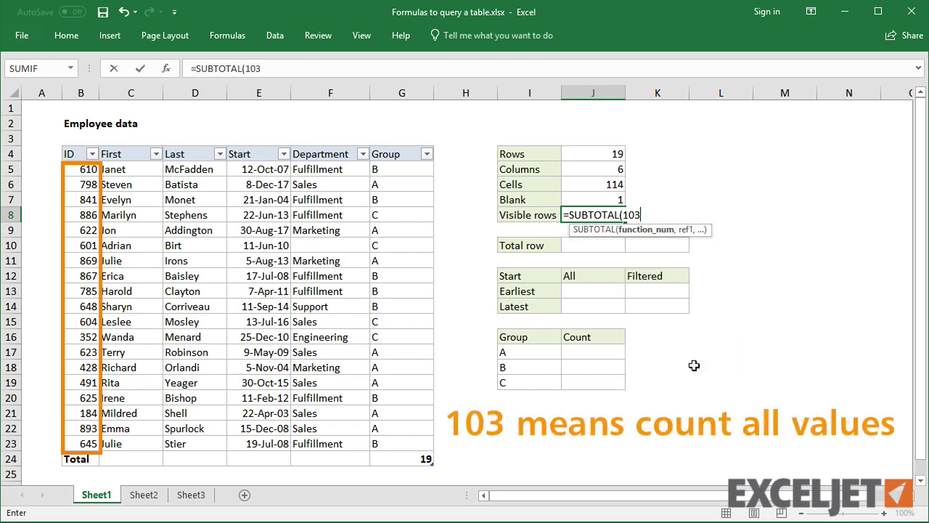
pyautogui.write(',')
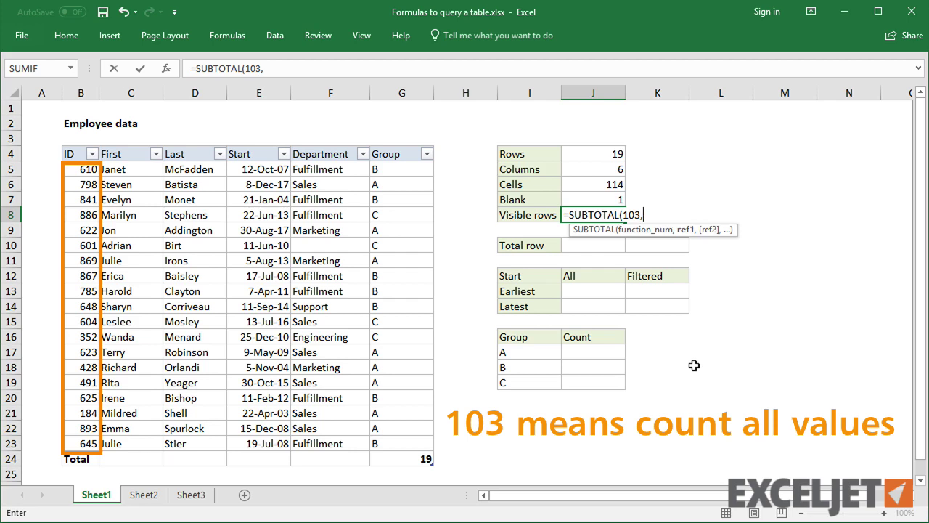
pyautogui.click(88, 291)
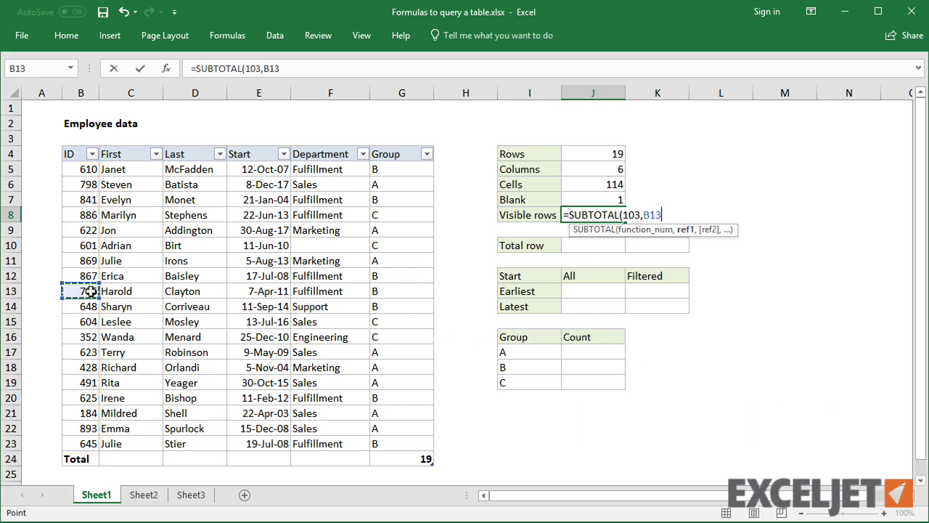
pyautogui.hotkey('ctrl', 'space')
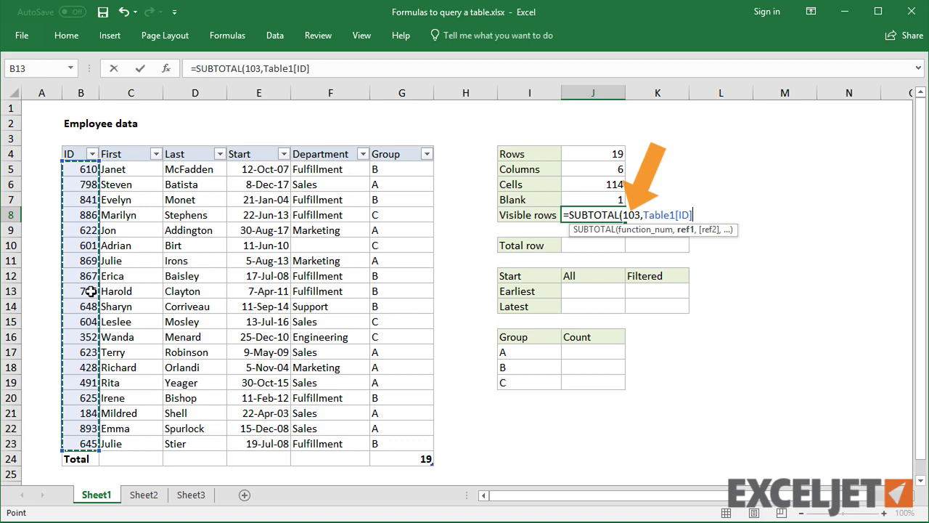
pyautogui.press('Return')
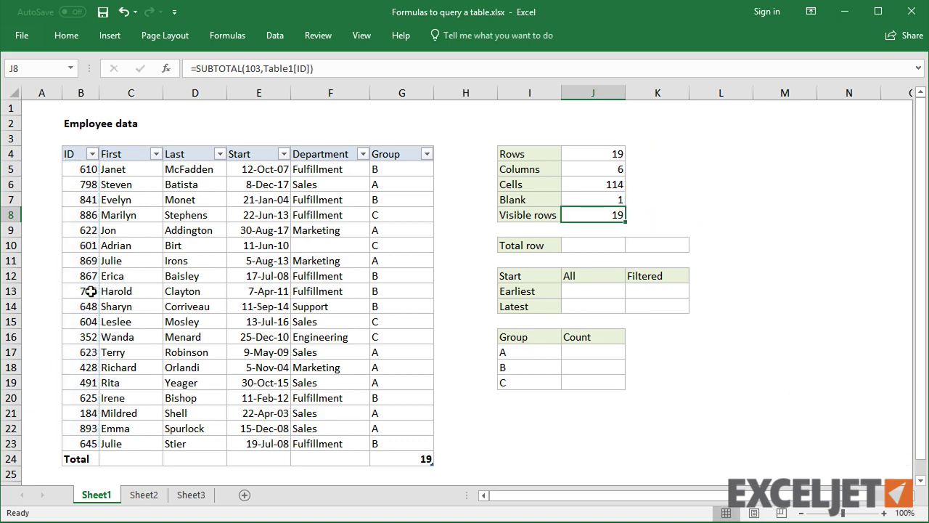
# Filter the Group column to C only to test the visible rows formula, and clear the filter.
pyautogui.click(427, 154)
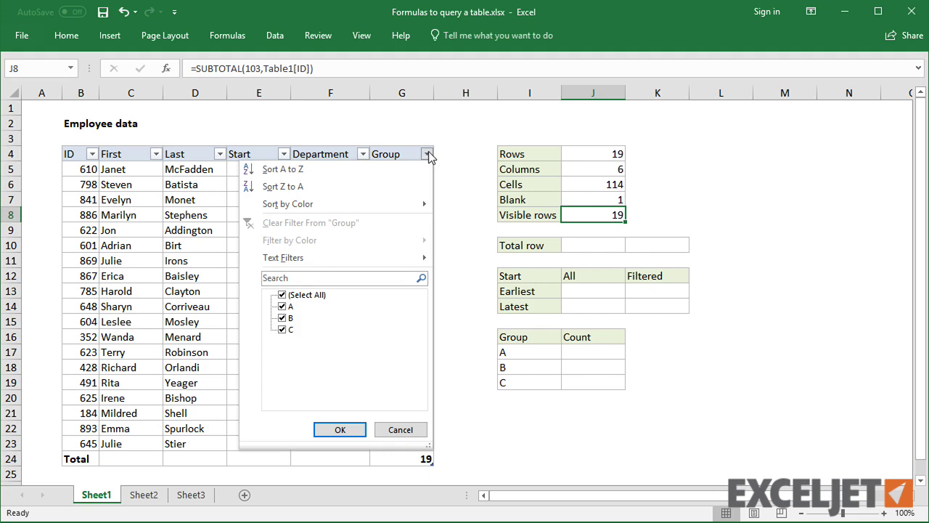
pyautogui.click(283, 295)
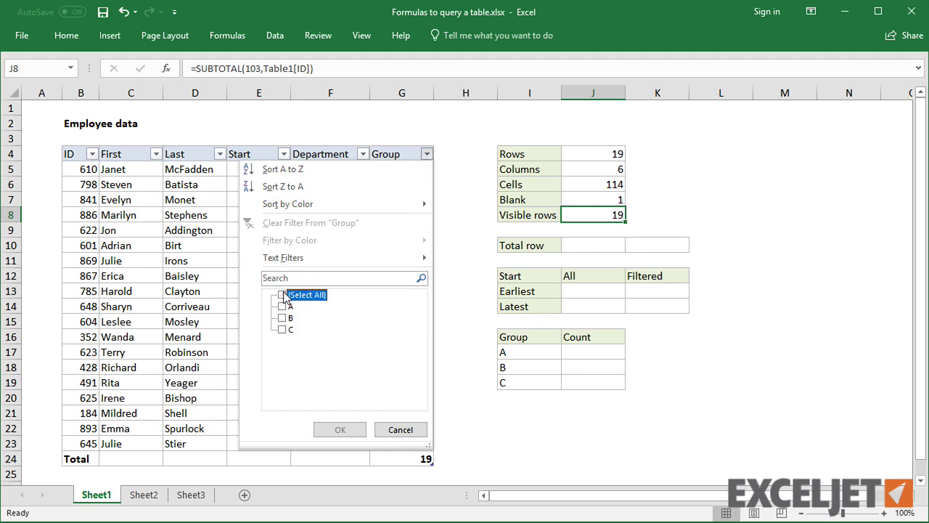
pyautogui.click(285, 330)
pyautogui.click(339, 429)
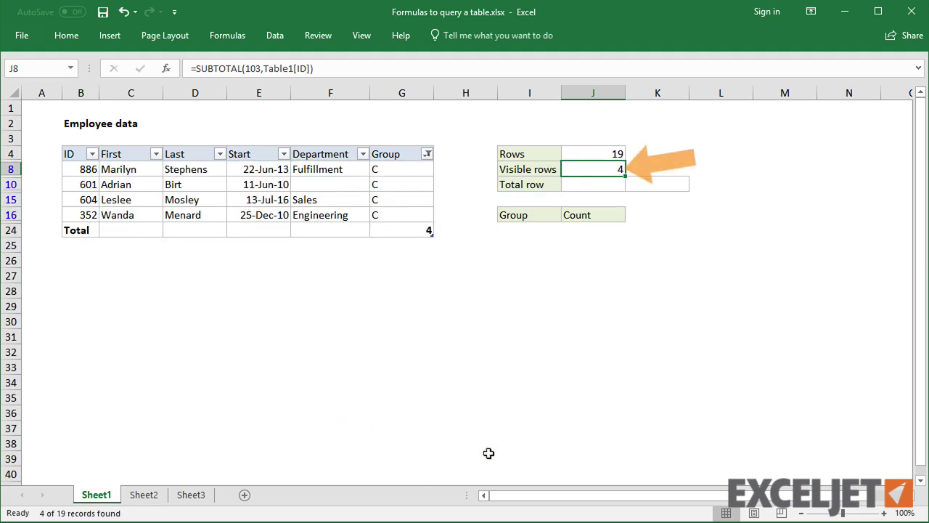
pyautogui.click(428, 155)
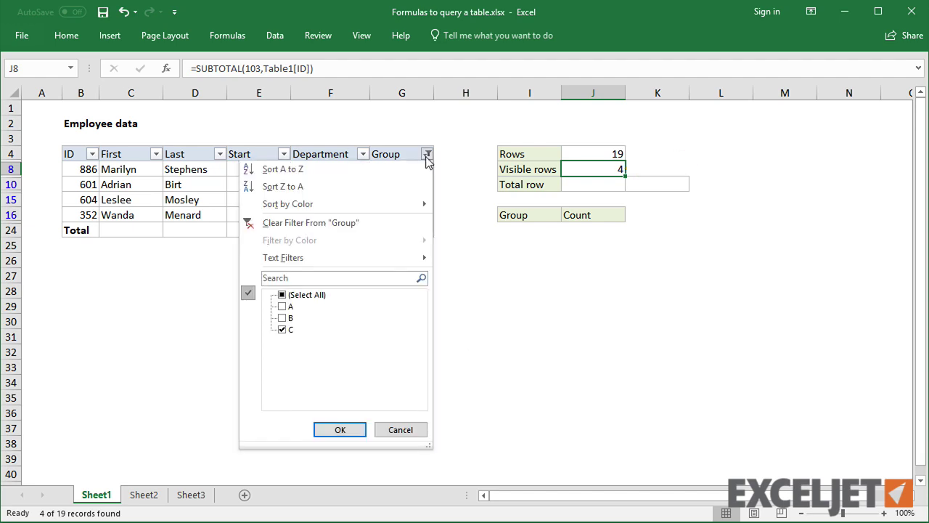
pyautogui.click(385, 216)
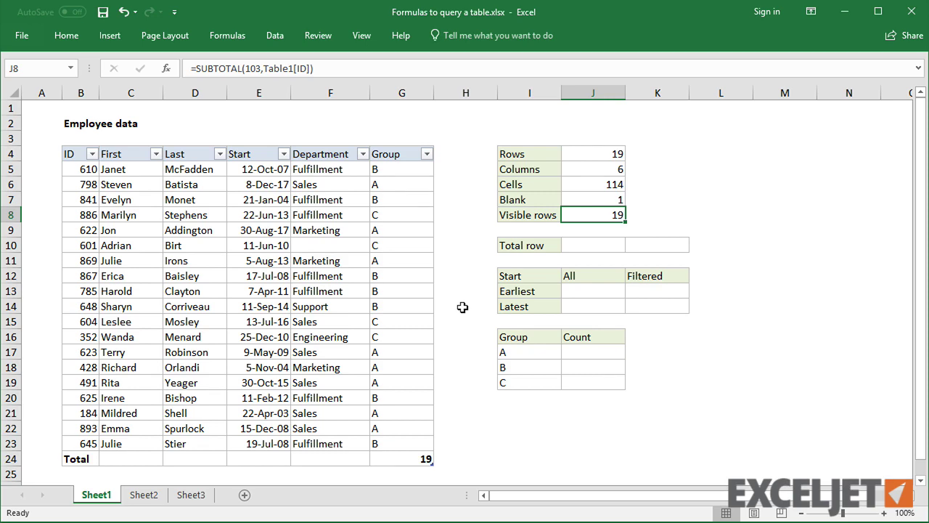
# Review the SUBTOTAL function number reference on Sheet3 and return to Sheet1.
pyautogui.click(191, 494)
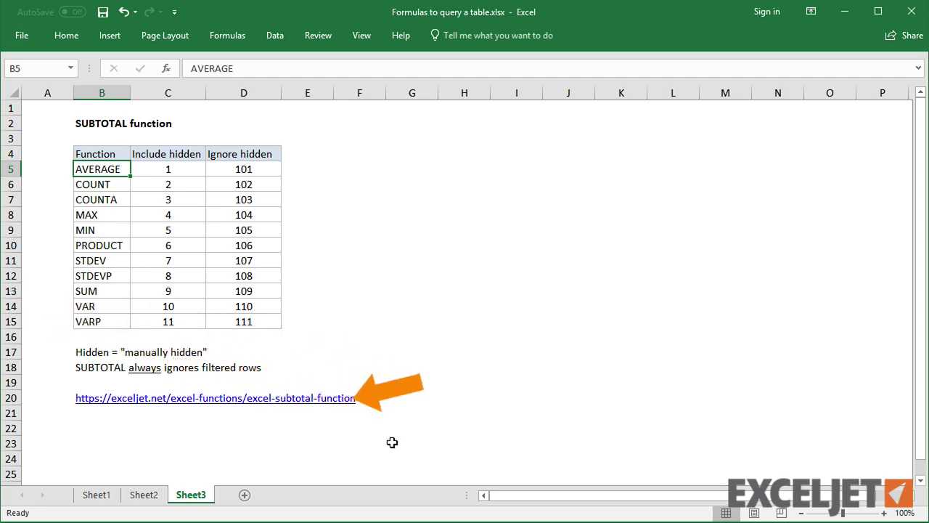
pyautogui.click(97, 495)
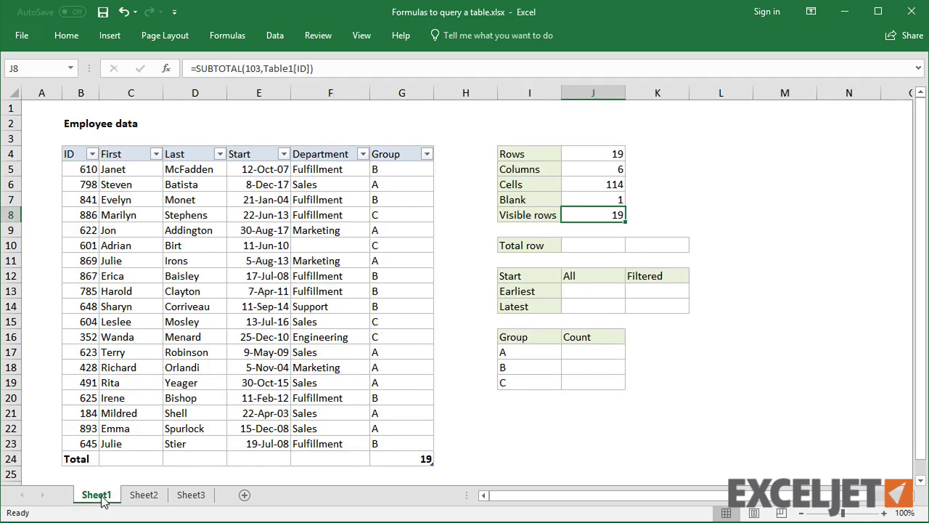
# Reference the Group column's total in the Total row cell J10 with =Table1[[#Totals],[Group]].
pyautogui.click(591, 246)
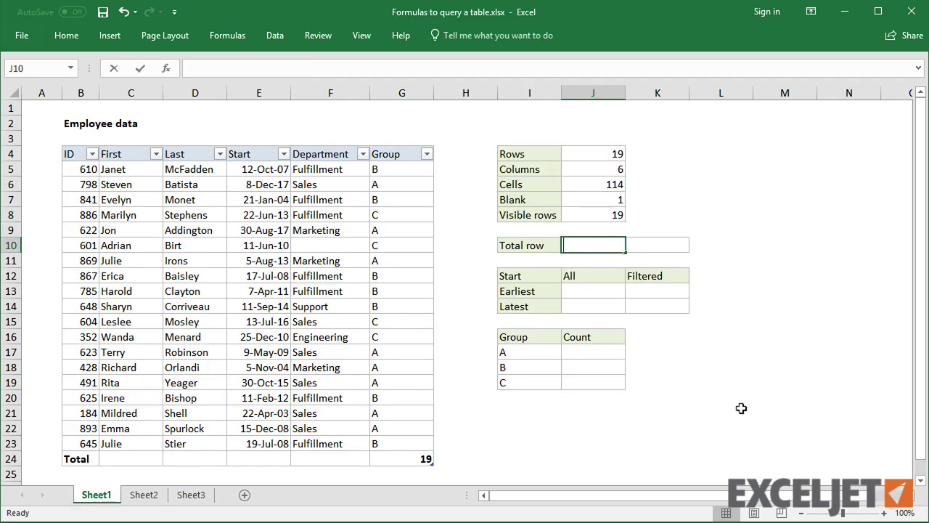
pyautogui.write('=')
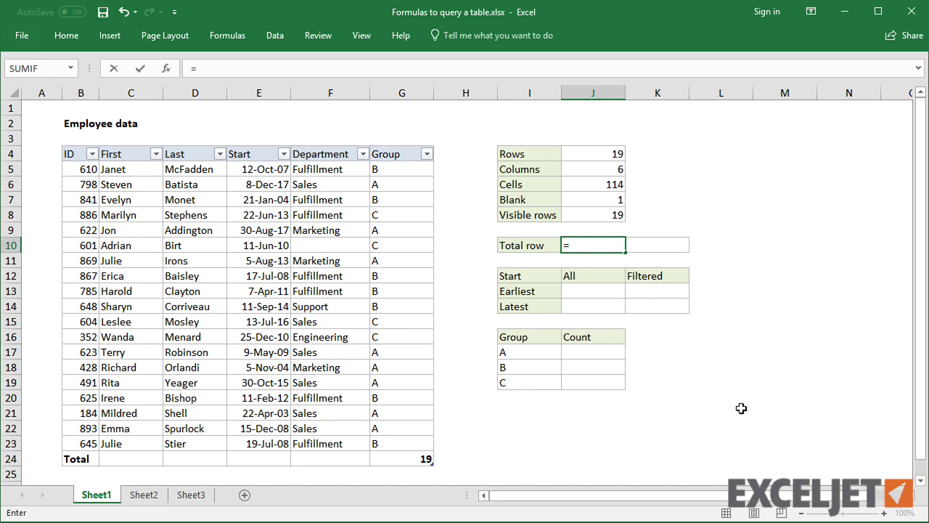
pyautogui.click(417, 456)
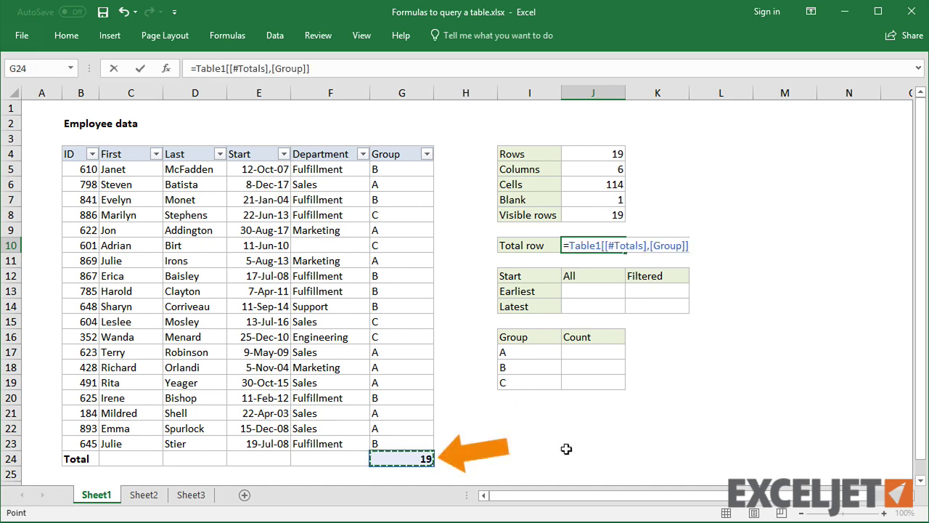
pyautogui.hotkey('ctrl', 'Return')
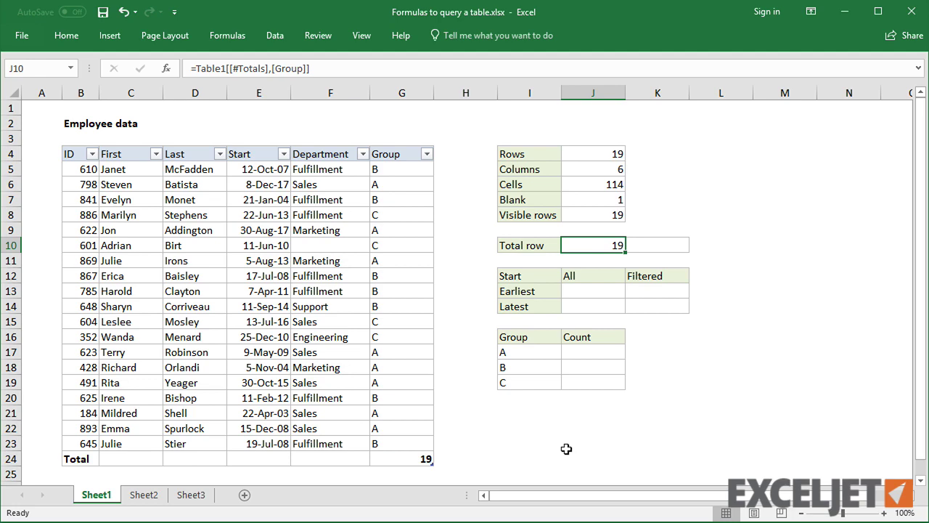
# Turn the table's total row off and on again to test the direct reference in J10.
pyautogui.click(412, 294)
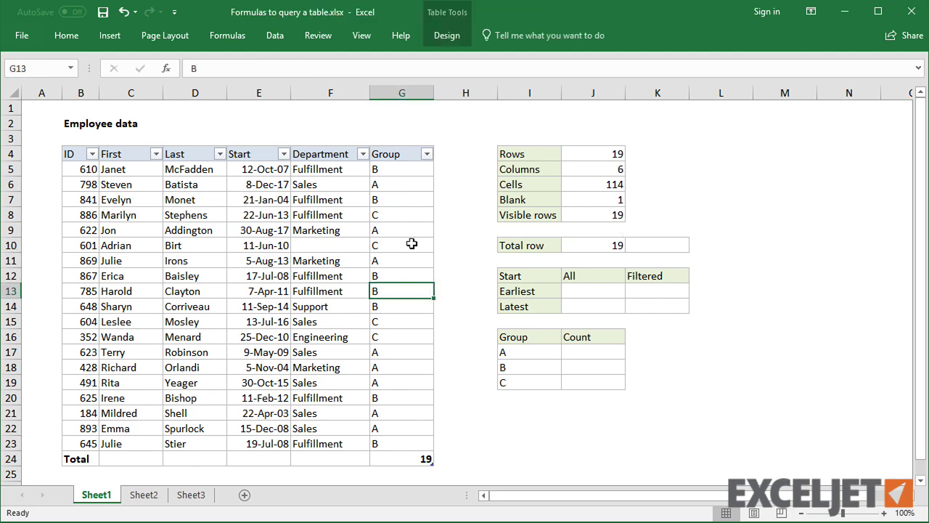
pyautogui.click(445, 47)
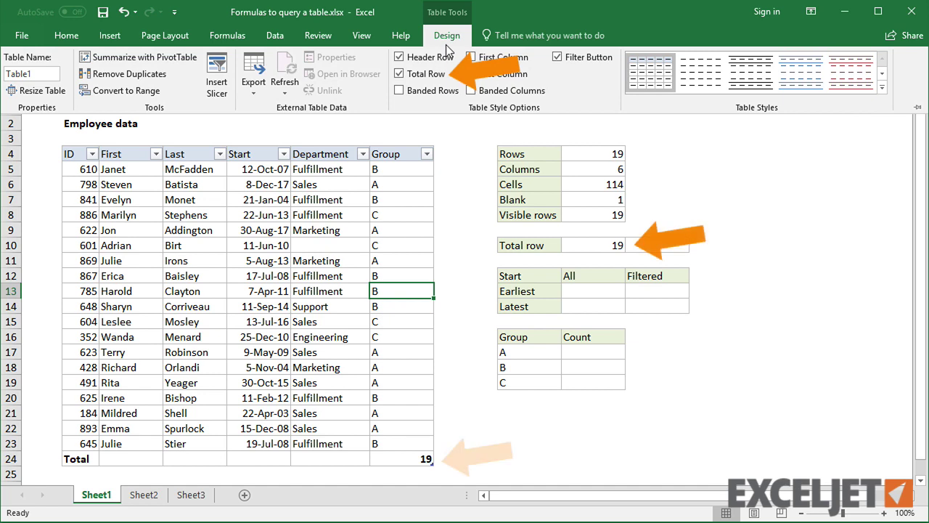
pyautogui.click(411, 77)
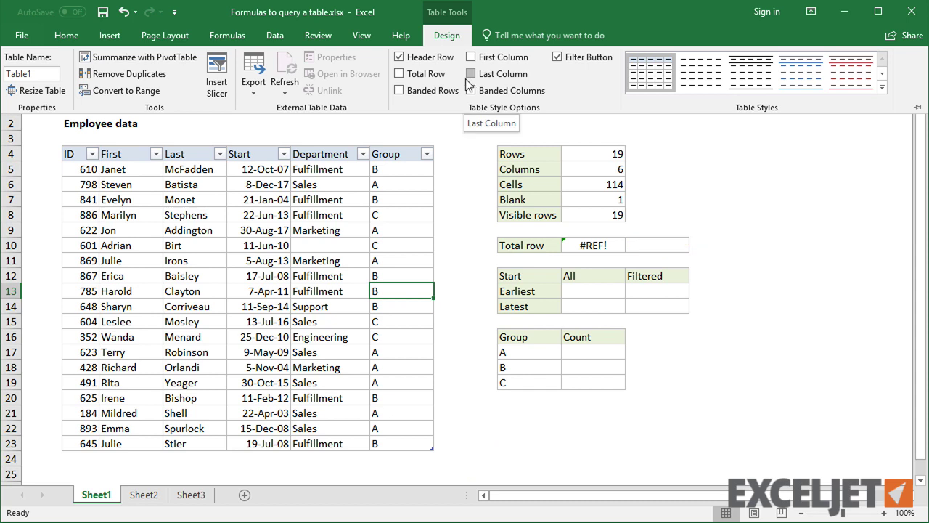
pyautogui.click(436, 74)
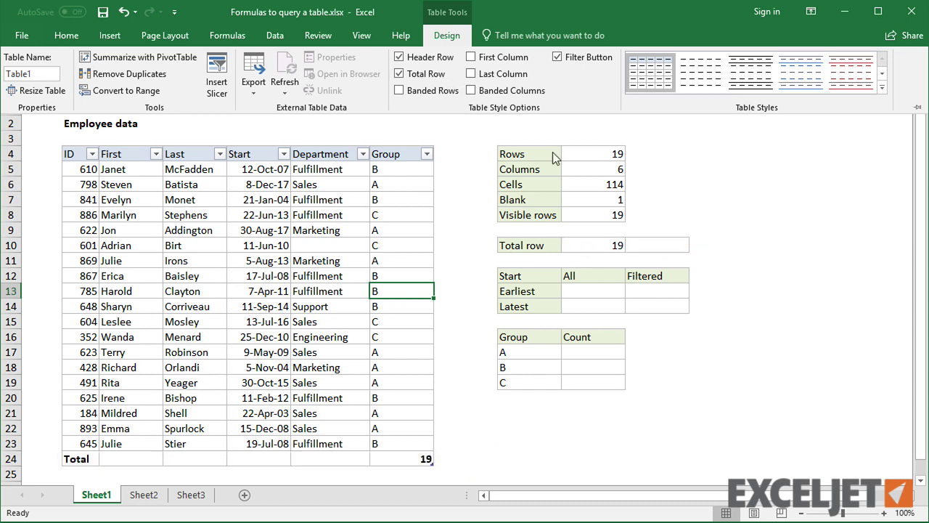
# Enter an error-proof total row reference in K10 with =IFERROR(Table1[[#Totals],[Group]],"").
pyautogui.click(645, 247)
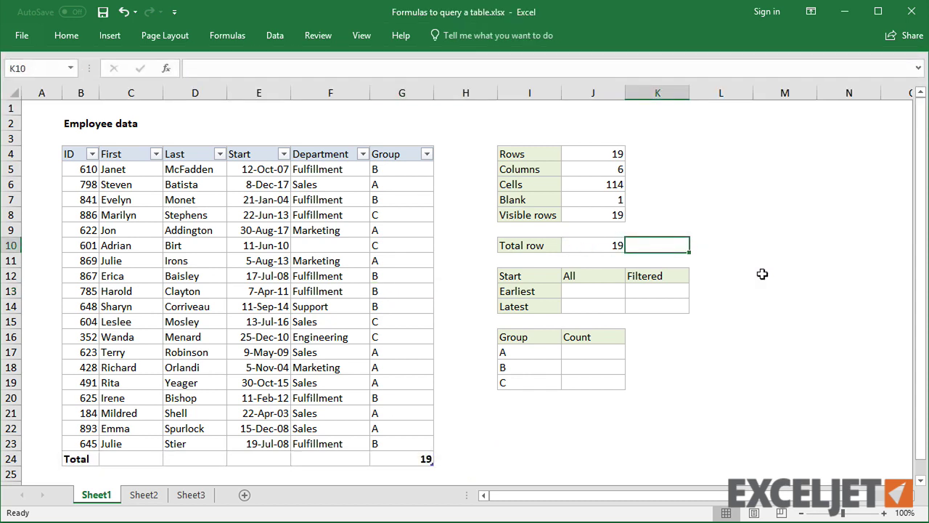
pyautogui.write('=ife')
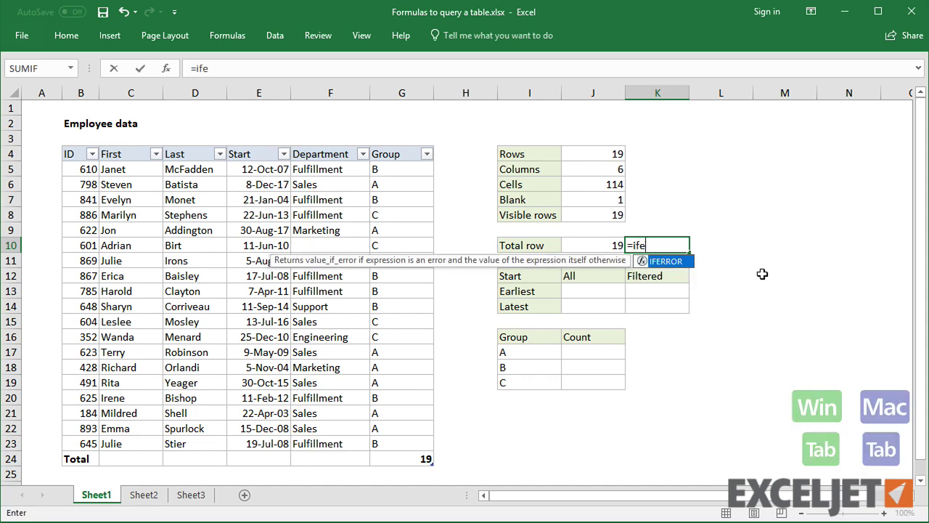
pyautogui.press('Tab')
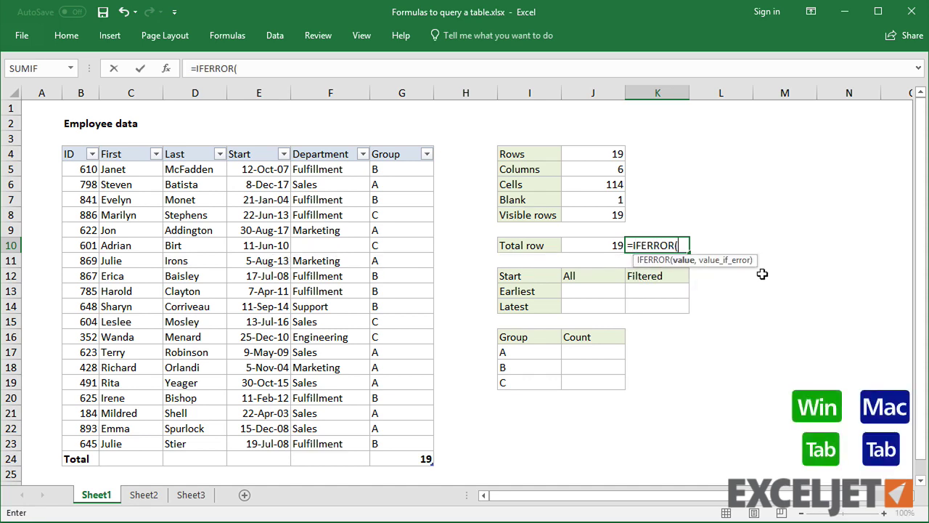
pyautogui.click(412, 462)
pyautogui.write(',')
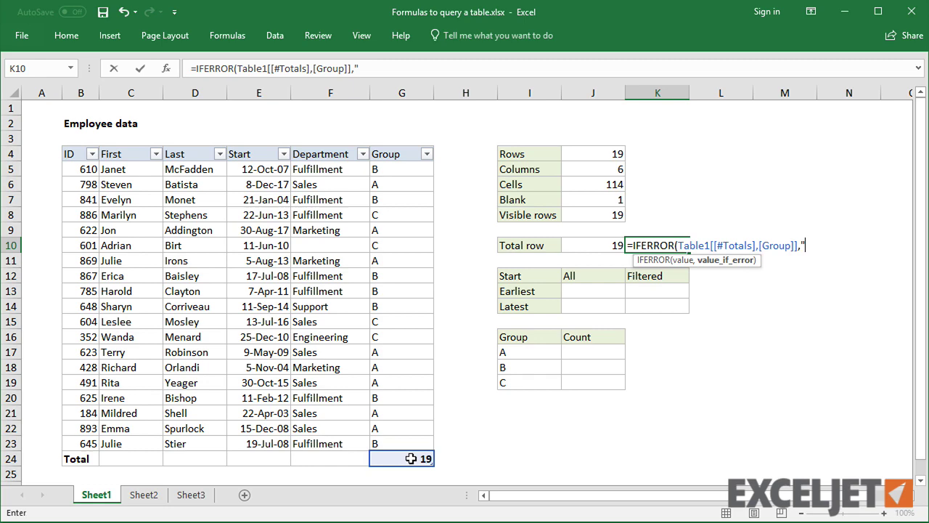
pyautogui.hotkey('shift', 'Return')
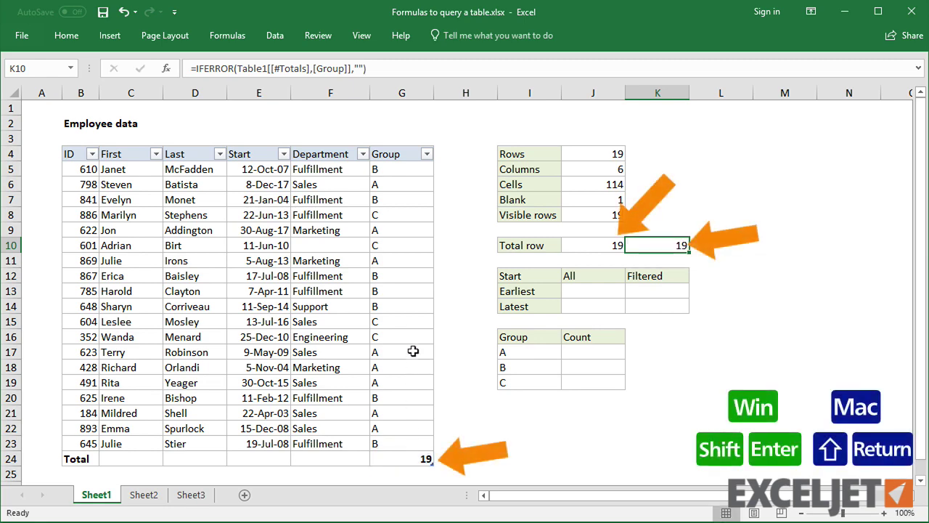
# Hide and restore the table's total row to compare the IFERROR formula in K10 with J10.
pyautogui.click(415, 320)
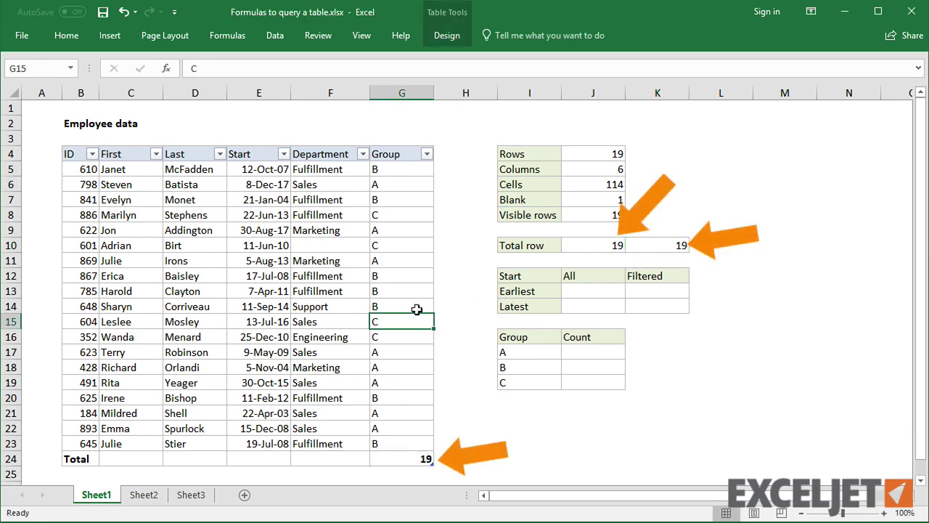
pyautogui.click(446, 36)
pyautogui.click(432, 77)
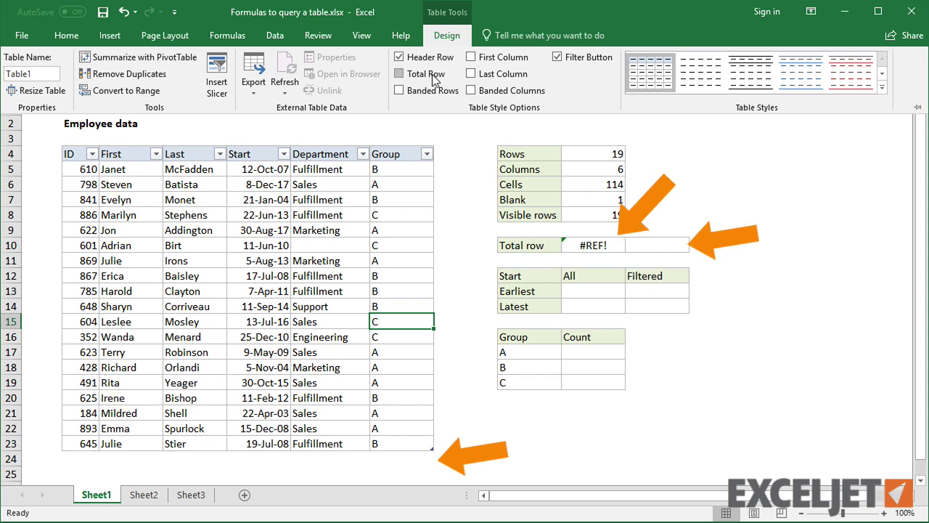
pyautogui.click(433, 78)
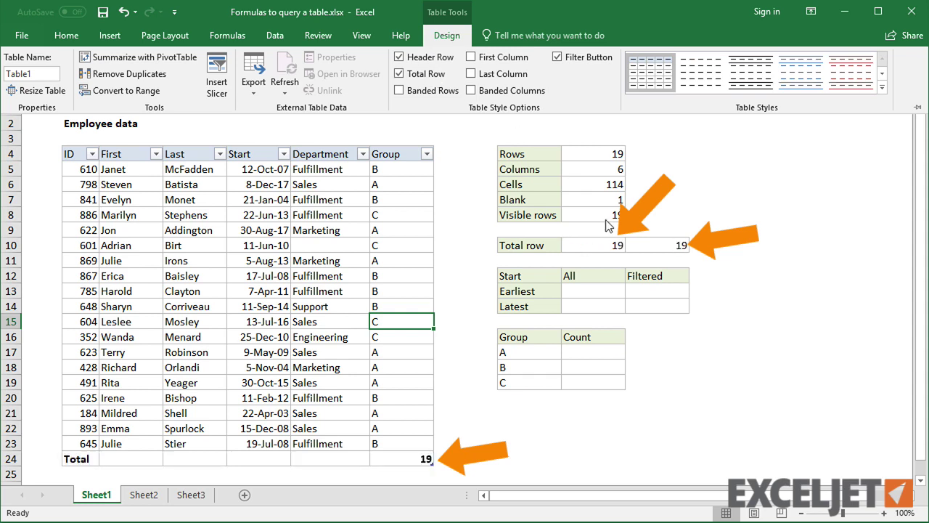
# Calculate the earliest start date for all rows in J13 with =MIN(Table1[Start]).
pyautogui.click(599, 290)
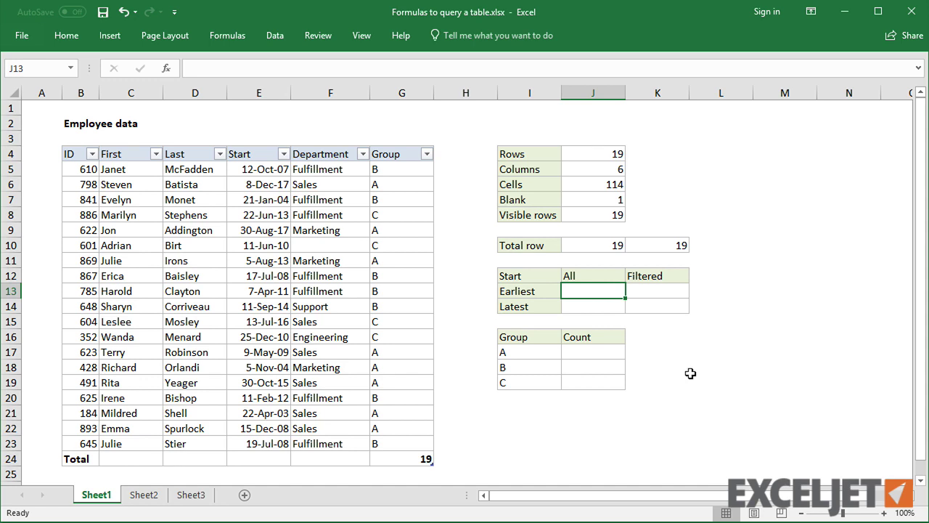
pyautogui.write('=min(')
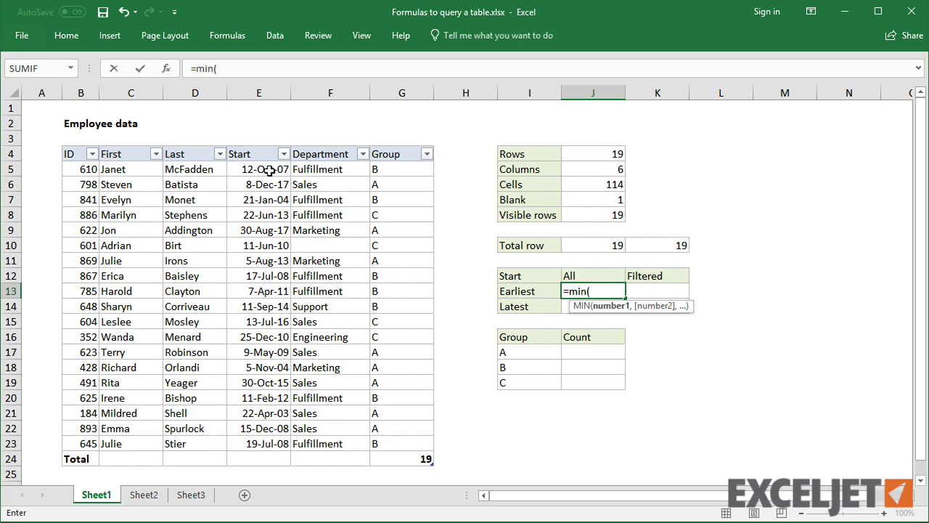
pyautogui.moveTo(268, 171); pyautogui.dragTo(269, 441)
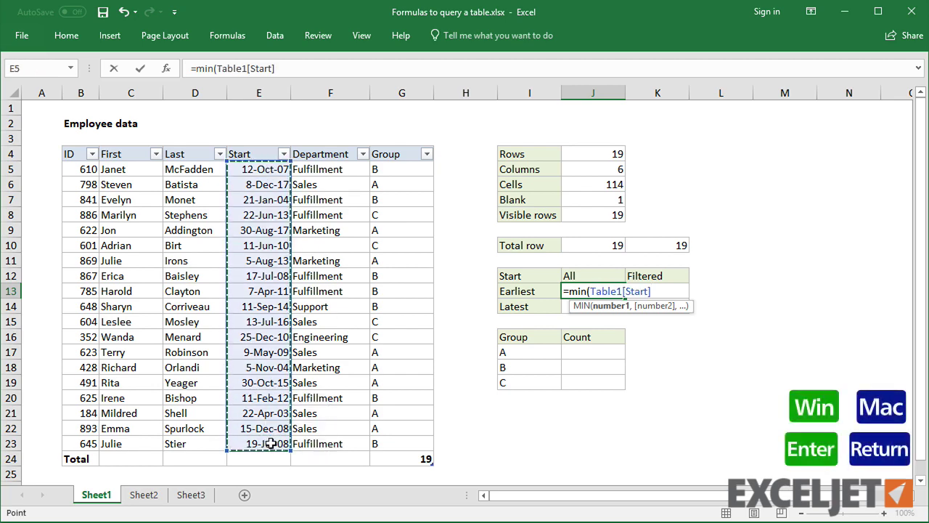
pyautogui.press('Return')
# Calculate the latest start date for all rows in J14 with =MAX(Table1[Start]).
pyautogui.press('Down')
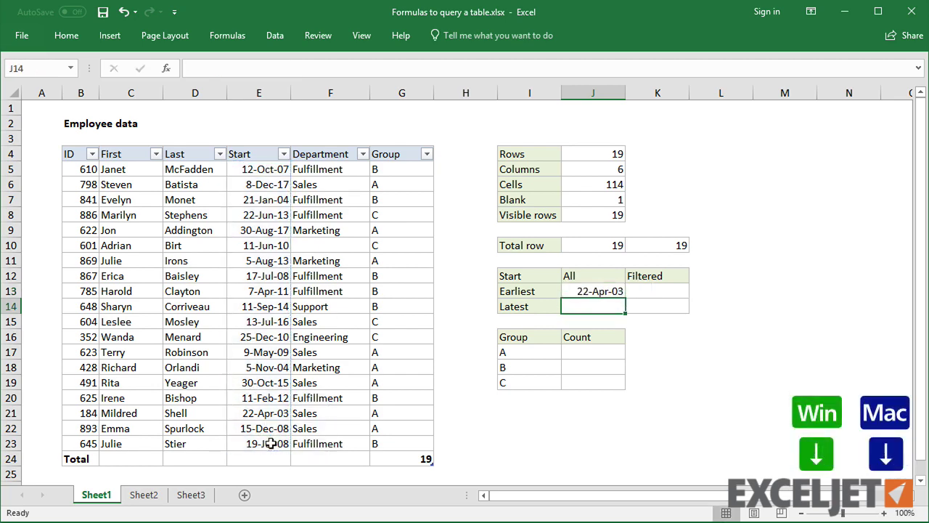
pyautogui.write('=max(')
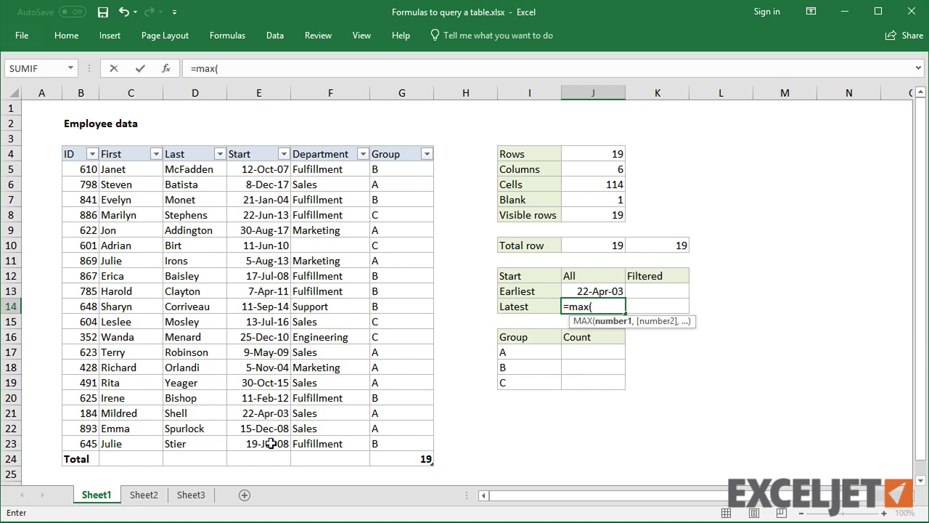
pyautogui.moveTo(254, 168); pyautogui.dragTo(260, 436)
pyautogui.press('Return')
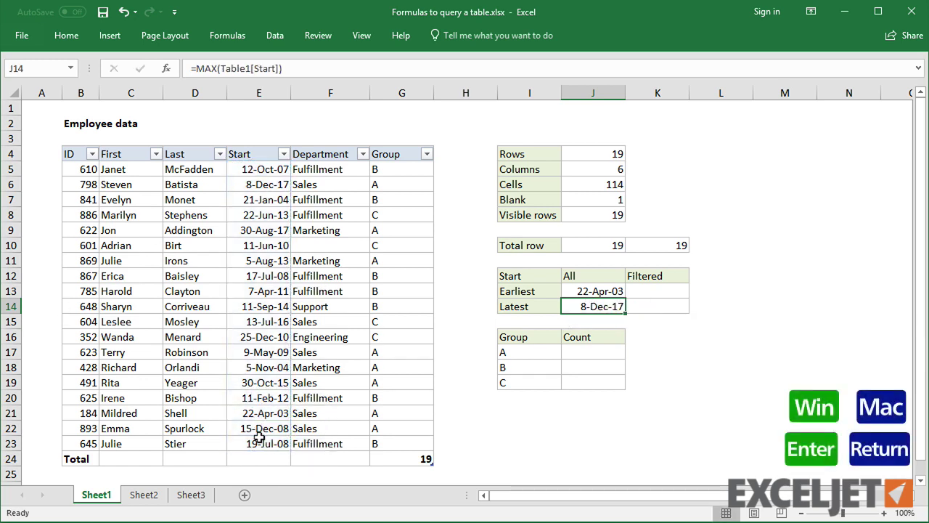
# Calculate the earliest filtered start date in K13 with =SUBTOTAL(105,Table1[Start]), using the MIN option 105.
pyautogui.click(647, 291)
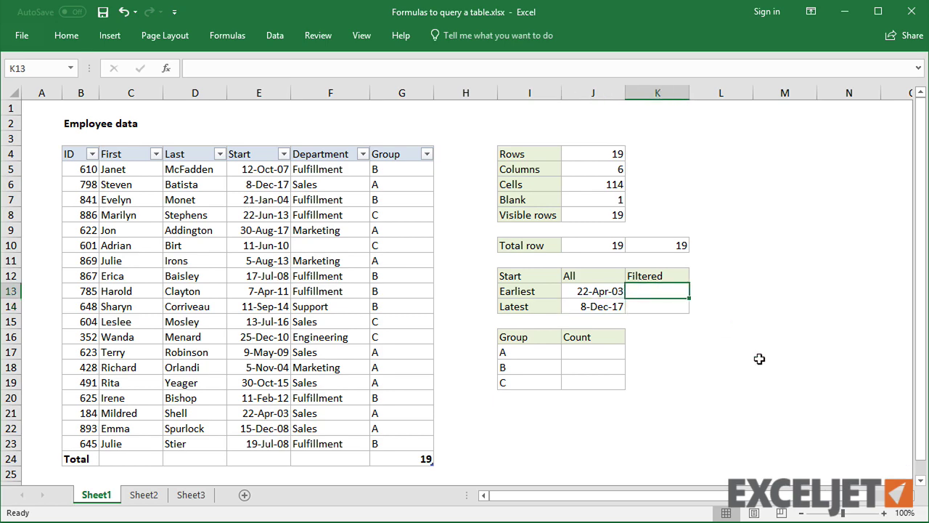
pyautogui.write('=sub')
pyautogui.press('Down')
pyautogui.press('Tab')
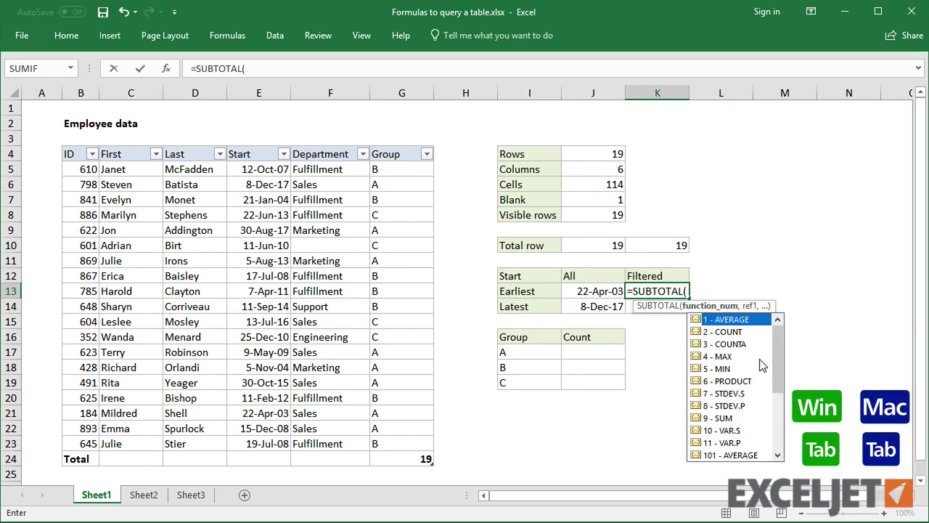
pyautogui.click(776, 416)
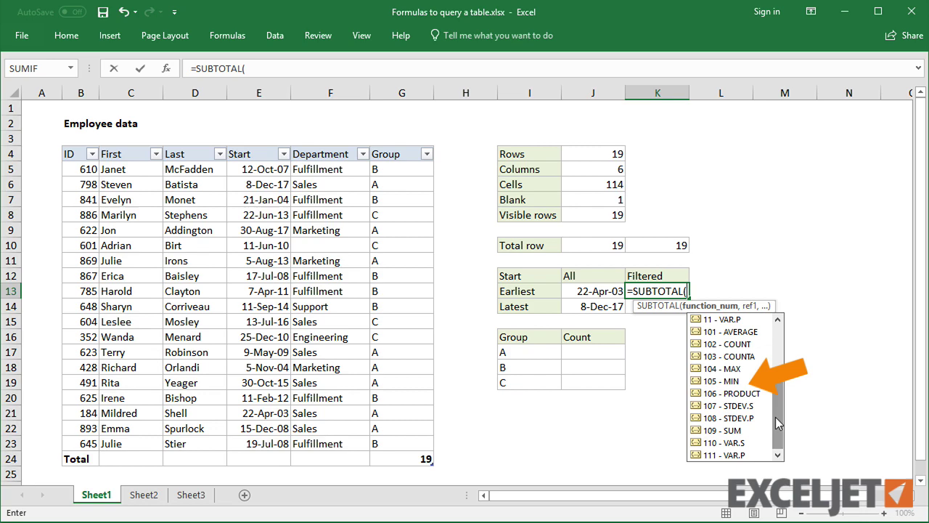
pyautogui.doubleClick(755, 382)
pyautogui.write(',')
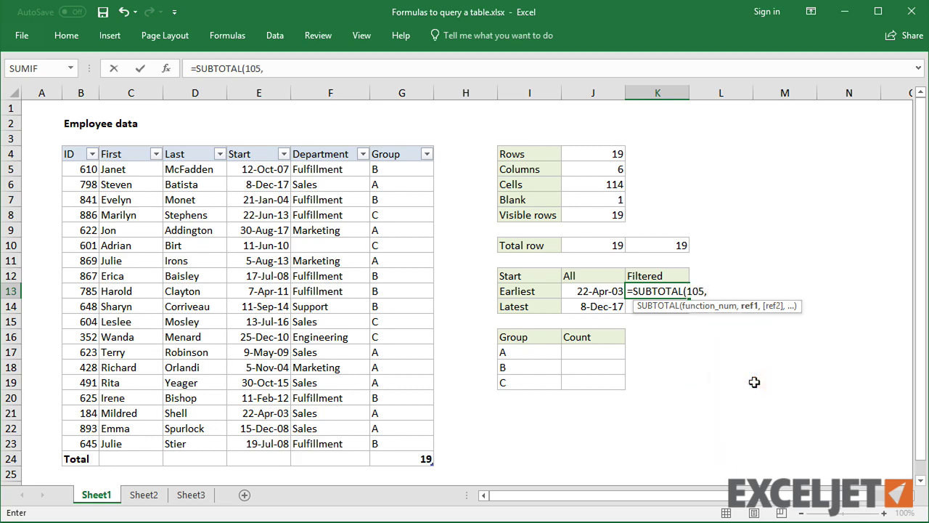
pyautogui.moveTo(286, 173); pyautogui.dragTo(275, 441)
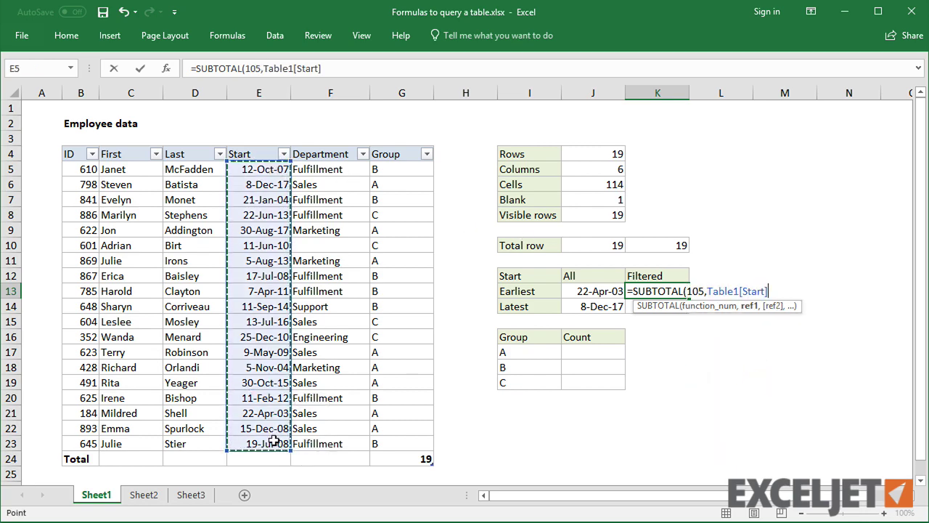
pyautogui.press('Return')
# Calculate the latest filtered start date in K14 with =SUBTOTAL(104,Table1[Start]), using the MAX option 104.
pyautogui.write('=')
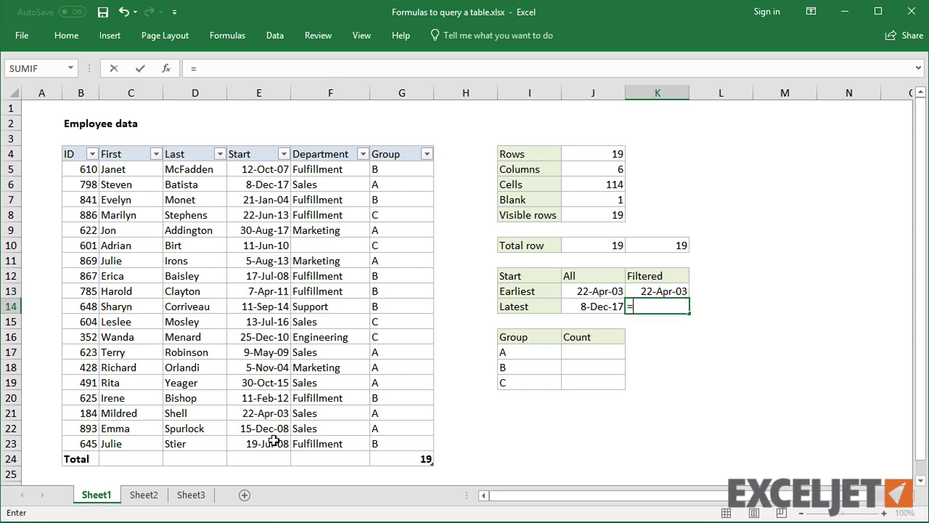
pyautogui.write('sub')
pyautogui.press('Tab')
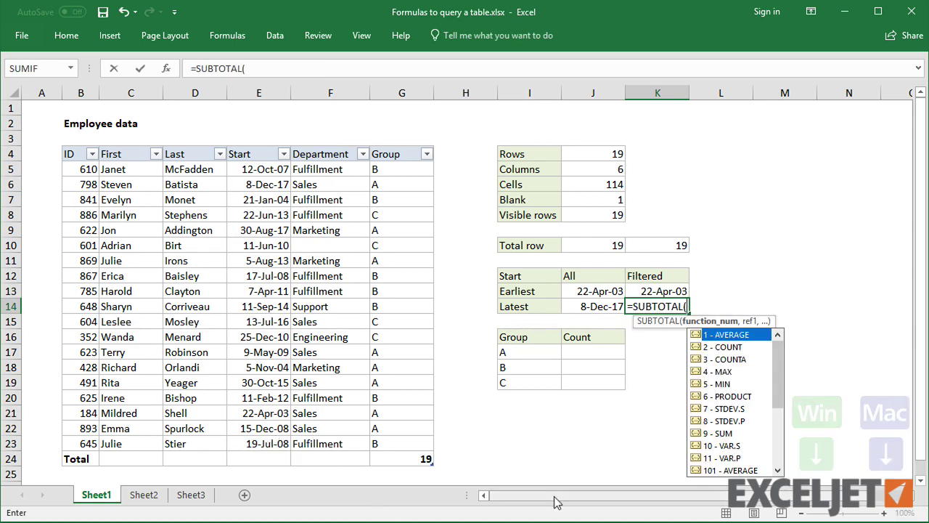
pyautogui.scroll(-3, 748, 392)
pyautogui.click(726, 383)
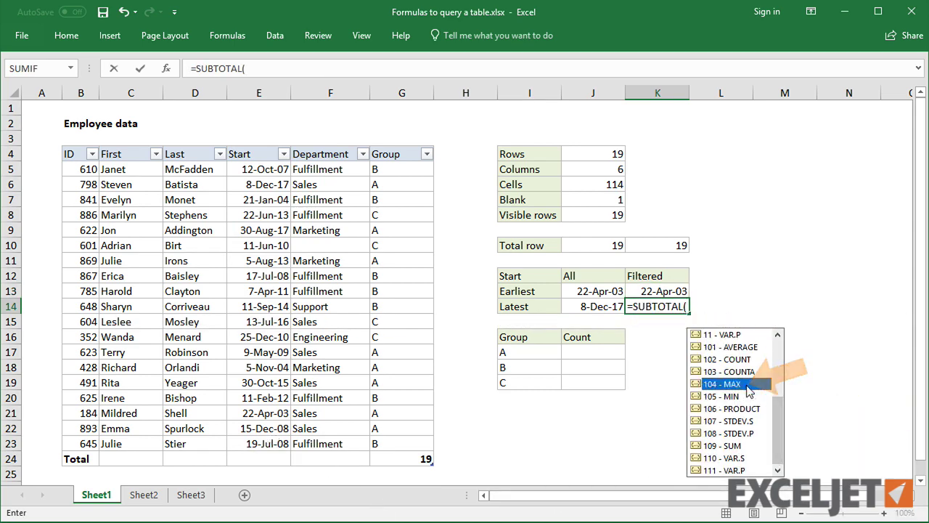
pyautogui.doubleClick(746, 385)
pyautogui.write(',')
pyautogui.click(265, 290)
pyautogui.hotkey('ctrl', 'space')
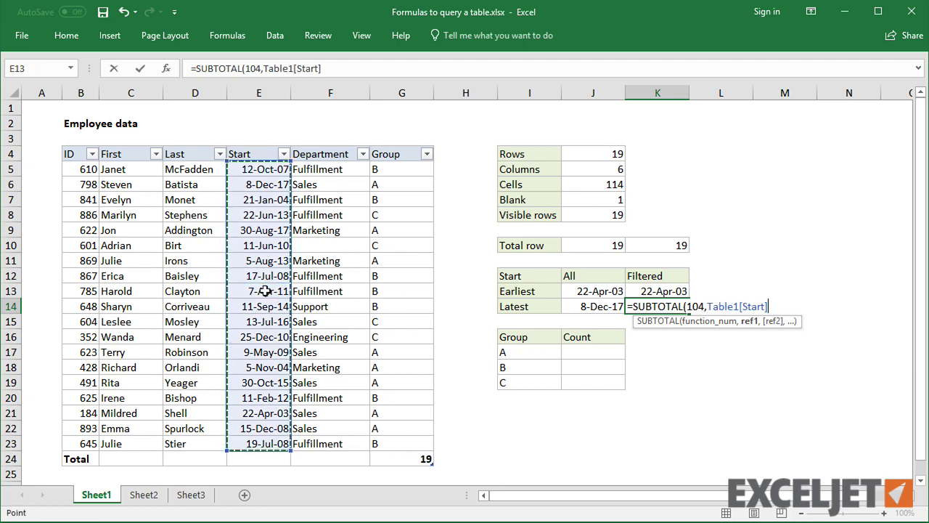
pyautogui.write(')')
pyautogui.hotkey('ctrl', 'Return')
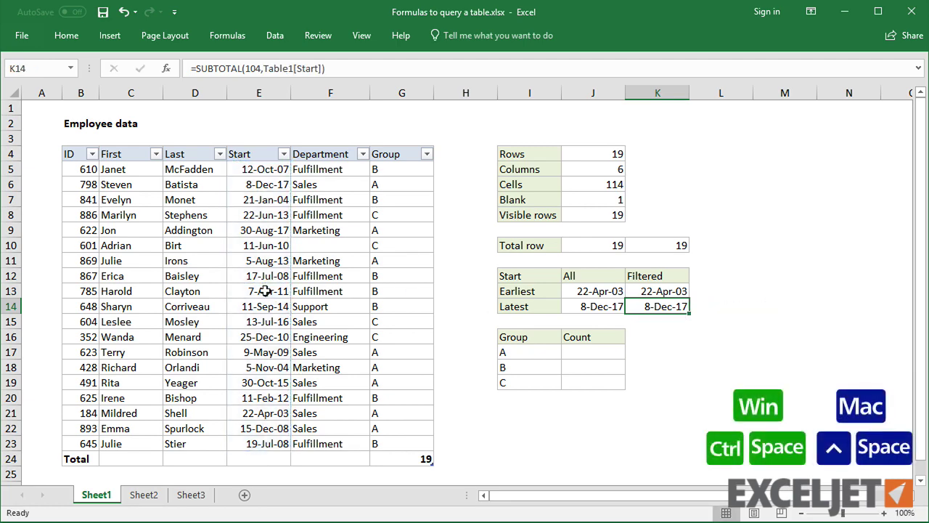
# Filter the Group column to B only to test the filtered earliest and latest date formulas.
pyautogui.click(427, 154)
pyautogui.click(285, 296)
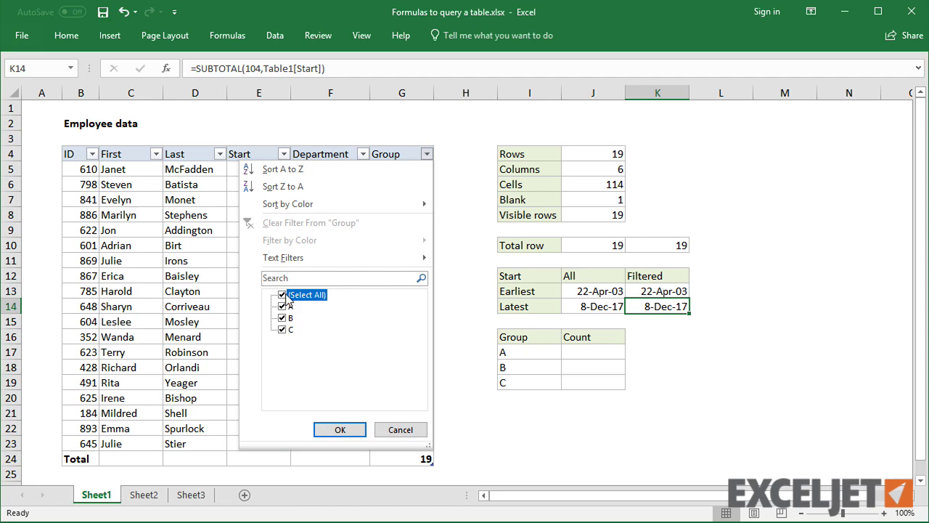
pyautogui.click(283, 318)
pyautogui.click(338, 429)
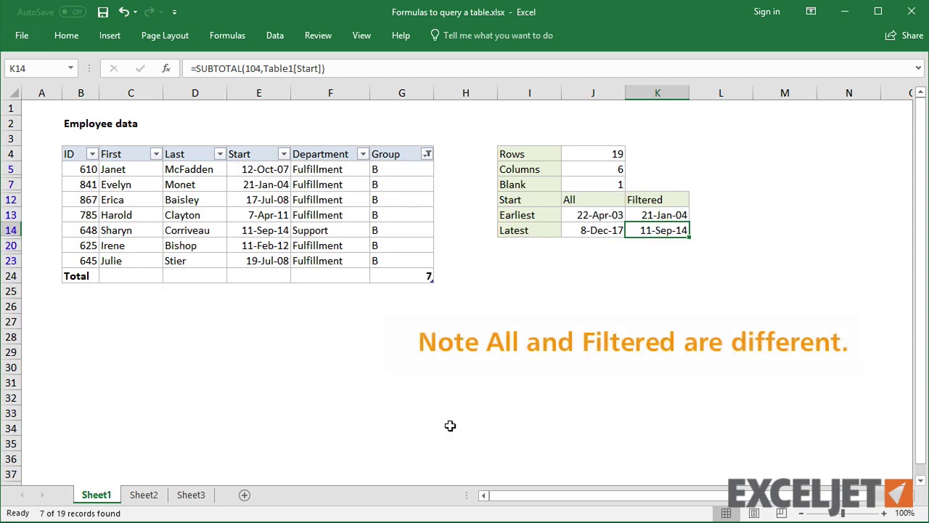
# Clear the filter from the Group column of the employee table.
pyautogui.click(428, 154)
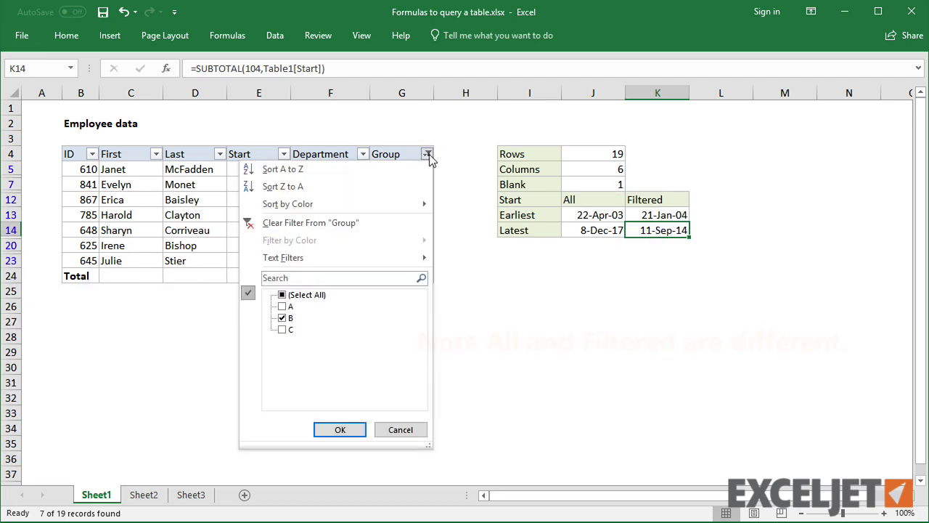
pyautogui.click(375, 223)
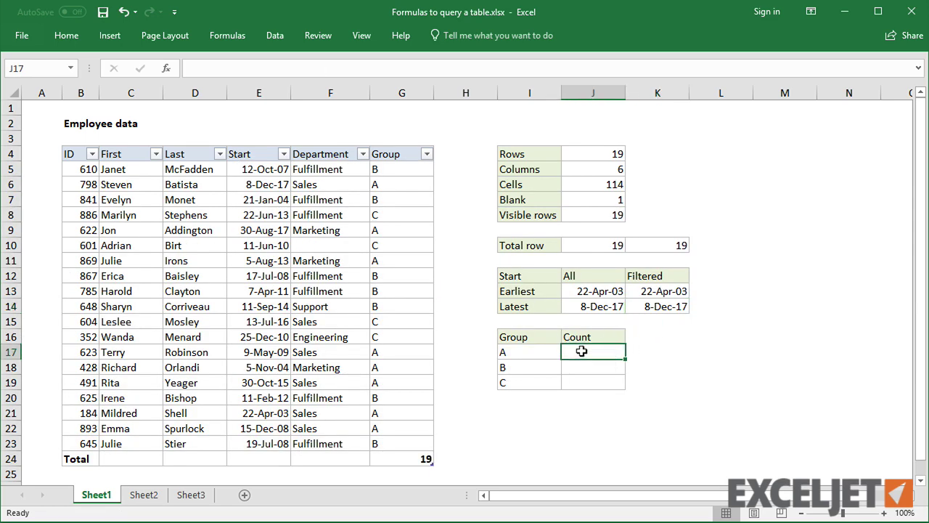
# Count the rows per group in J17 with =COUNTIF(Table1[Group],I17) and fill the formula down to J19 for groups B and C.
pyautogui.write('count')
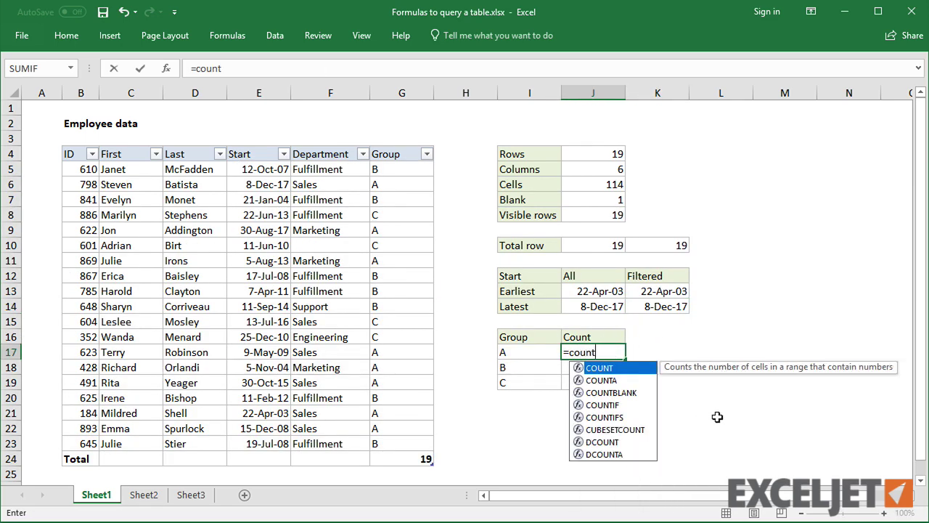
pyautogui.press('Down')
pyautogui.press('Down')
pyautogui.press('Down')
pyautogui.press('Tab')
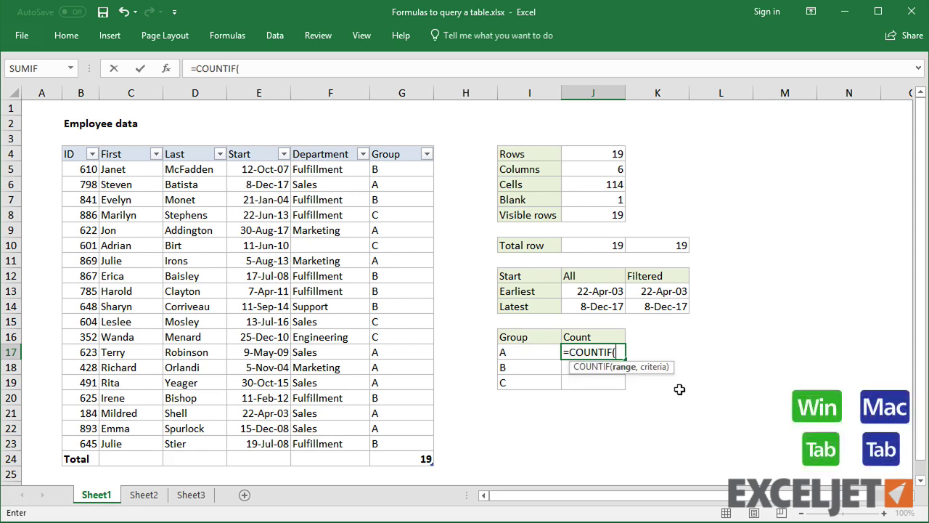
pyautogui.moveTo(421, 165); pyautogui.dragTo(405, 450)
pyautogui.write(',')
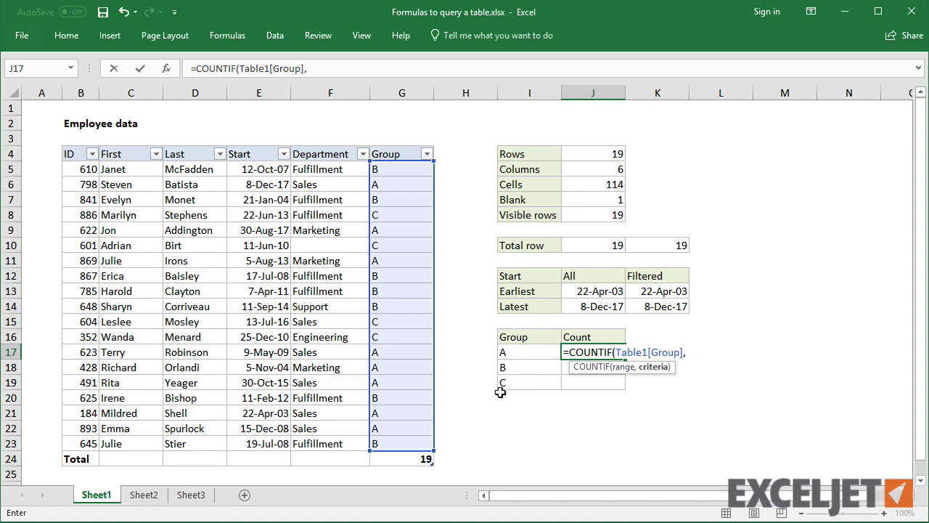
pyautogui.click(522, 354)
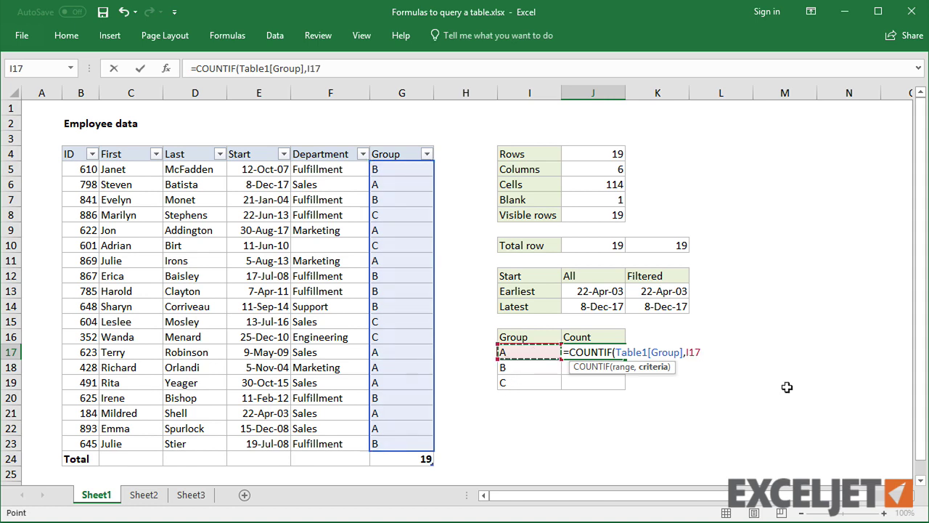
pyautogui.press('Return')
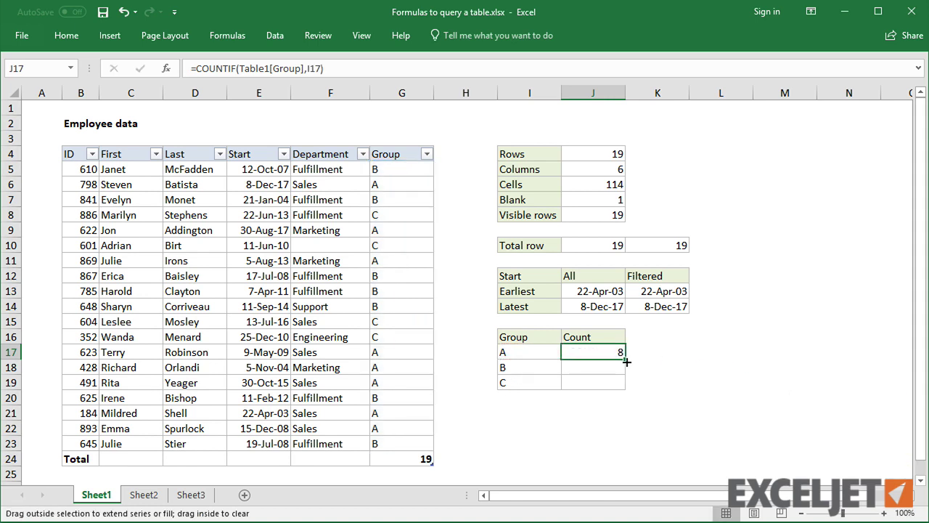
pyautogui.moveTo(627, 397); pyautogui.dragTo(627, 396)
pyautogui.click(616, 414)
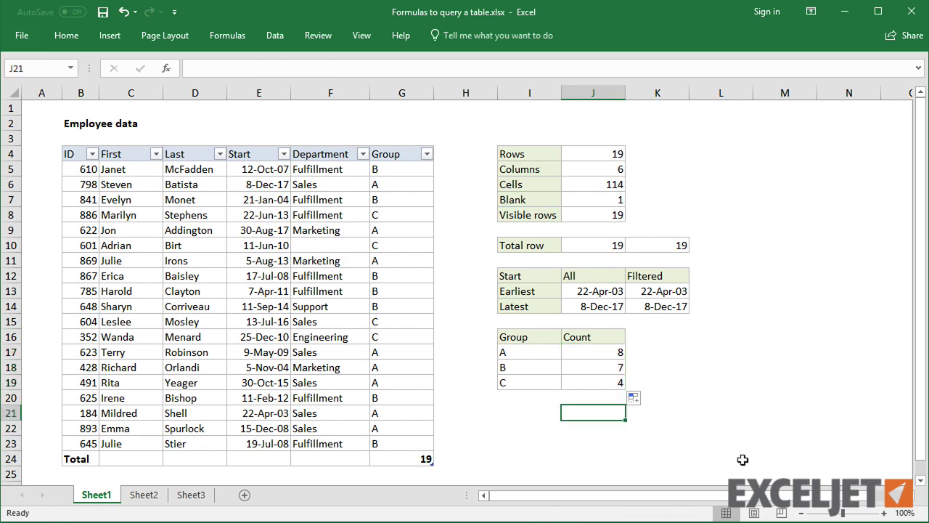
# Copy the entire block of additional employee records under "More data" on Sheet2.
pyautogui.click(149, 494)
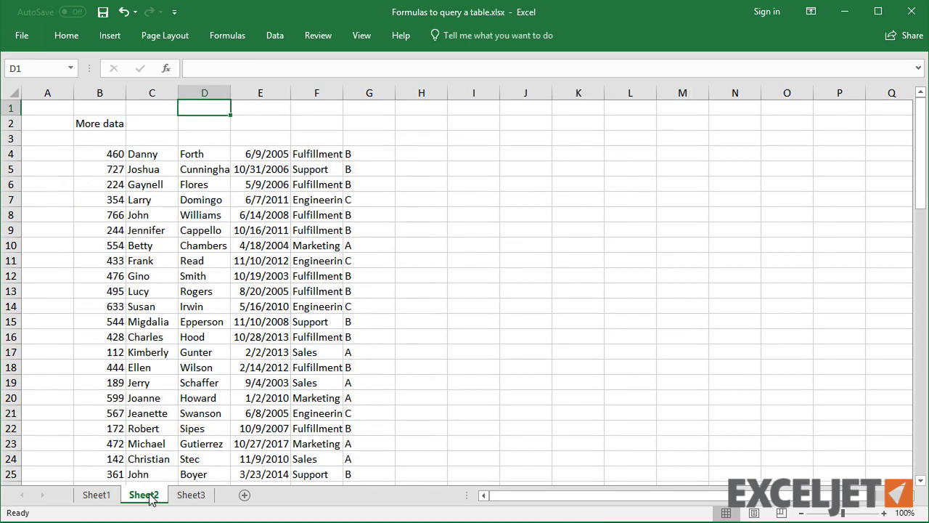
pyautogui.click(193, 407)
pyautogui.hotkey('ctrl', 'a')
pyautogui.hotkey('ctrl', 'c')
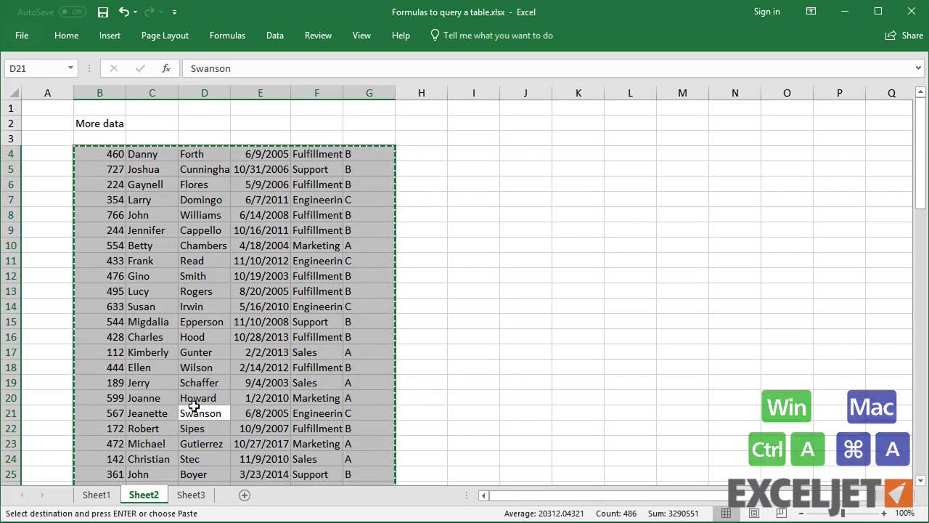
# Paste the copied records into the employee table on Sheet1, starting at the Total row cell B24.
pyautogui.click(107, 497)
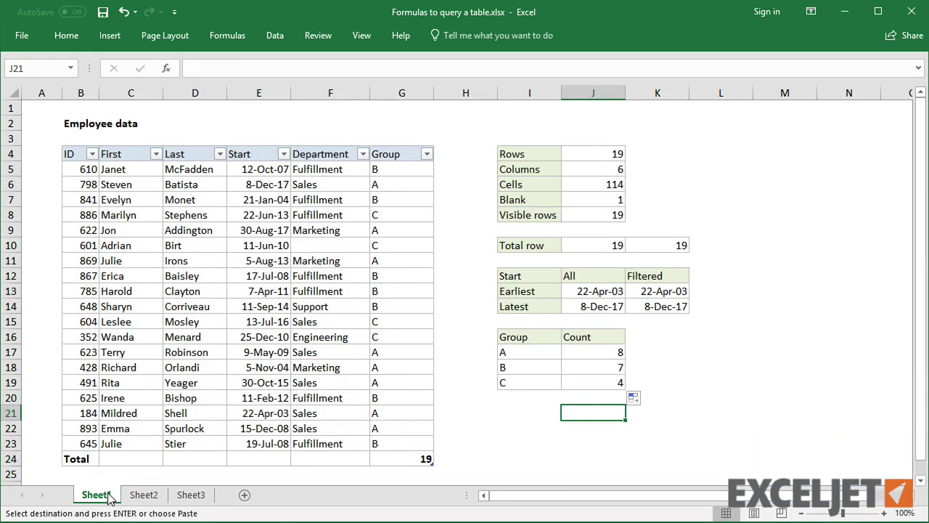
pyautogui.click(94, 453)
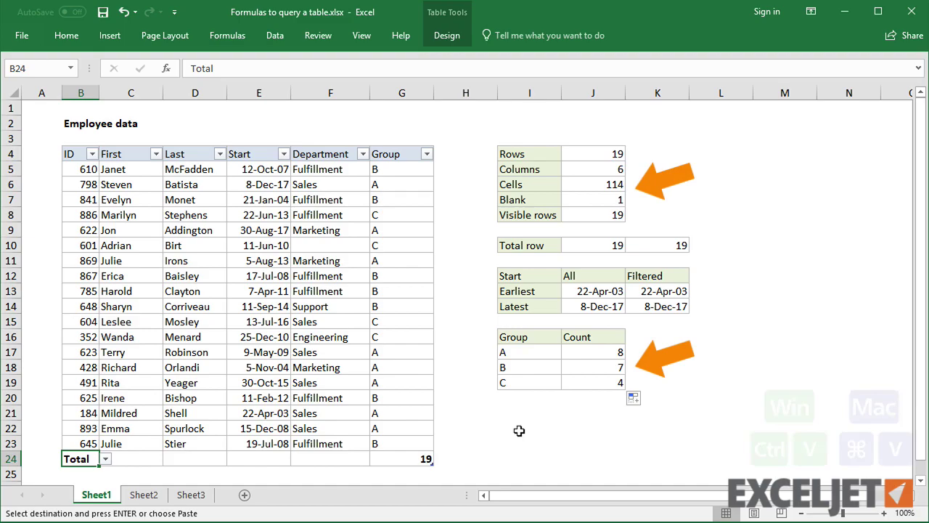
pyautogui.hotkey('ctrl', 'v')
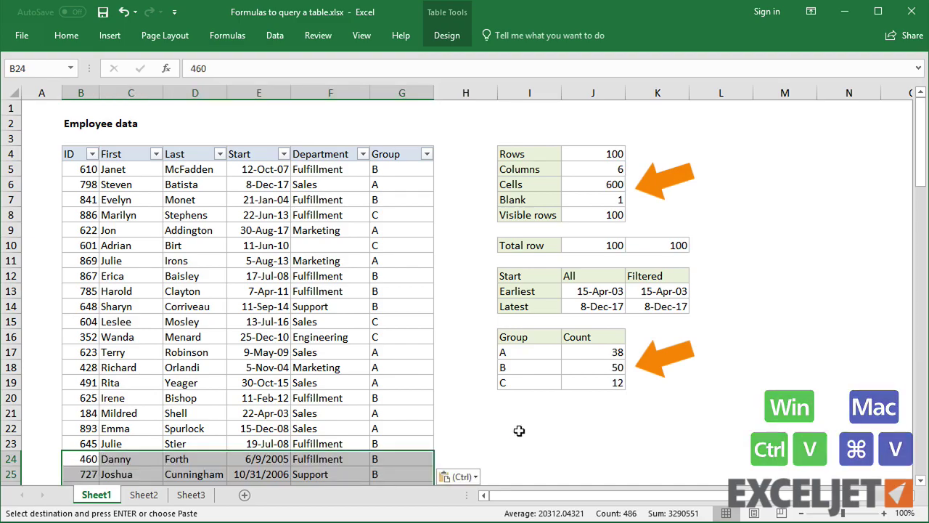
pyautogui.click(523, 411)
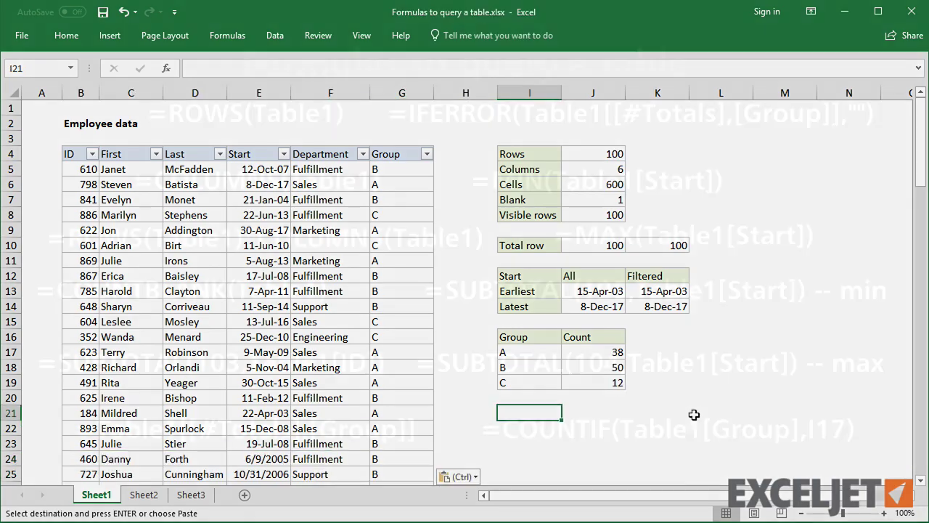